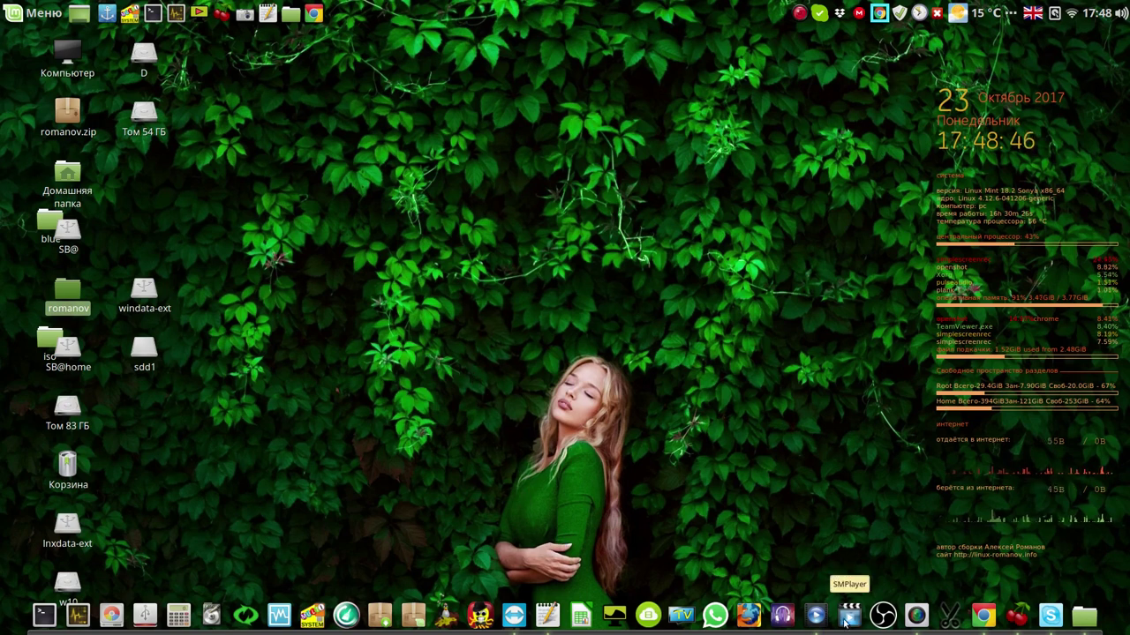
- Show the petku project in OpenShot and minimise its window
left_click(815, 615)
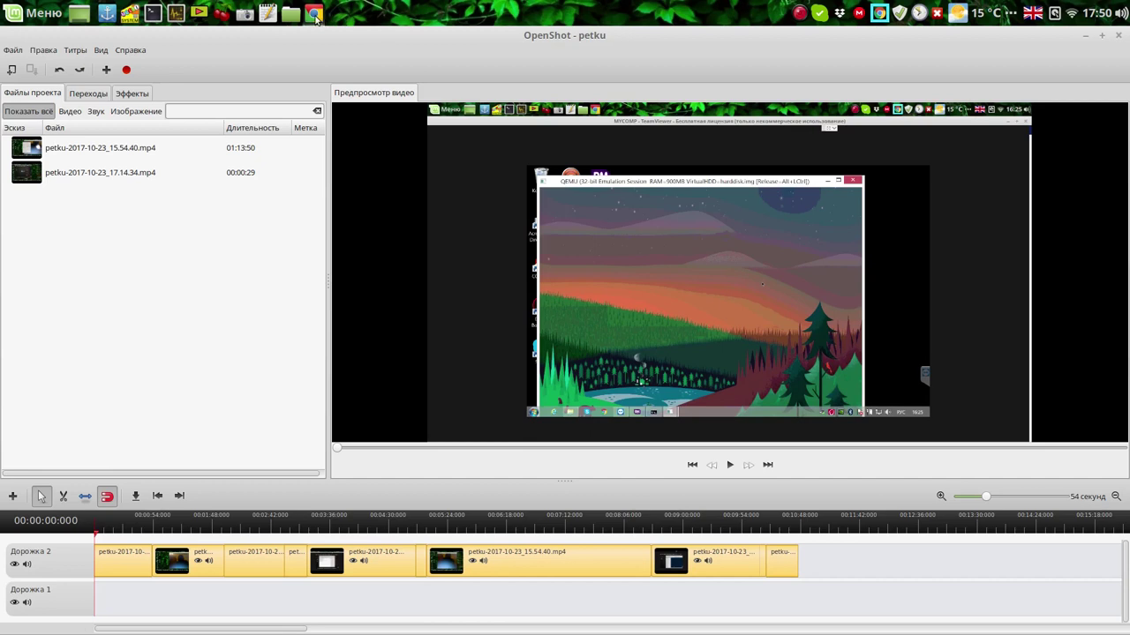
left_click(1084, 35)
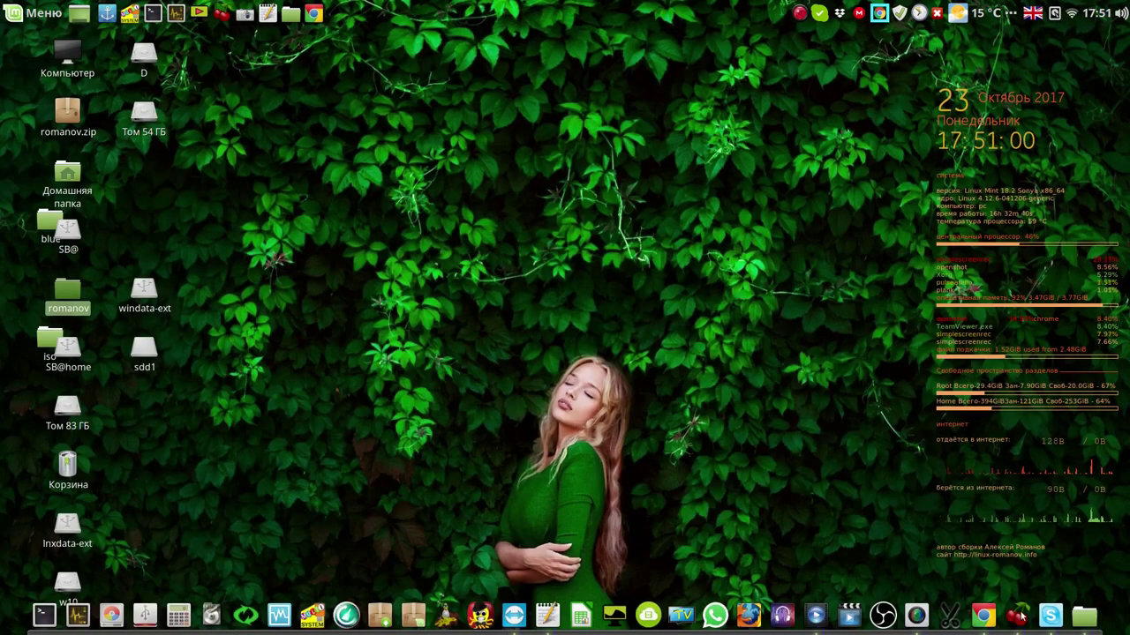
- Switch to Chrome and open the "Уроки для начинающих" category under "Основы" on linux-romanov.info
left_click(988, 621)
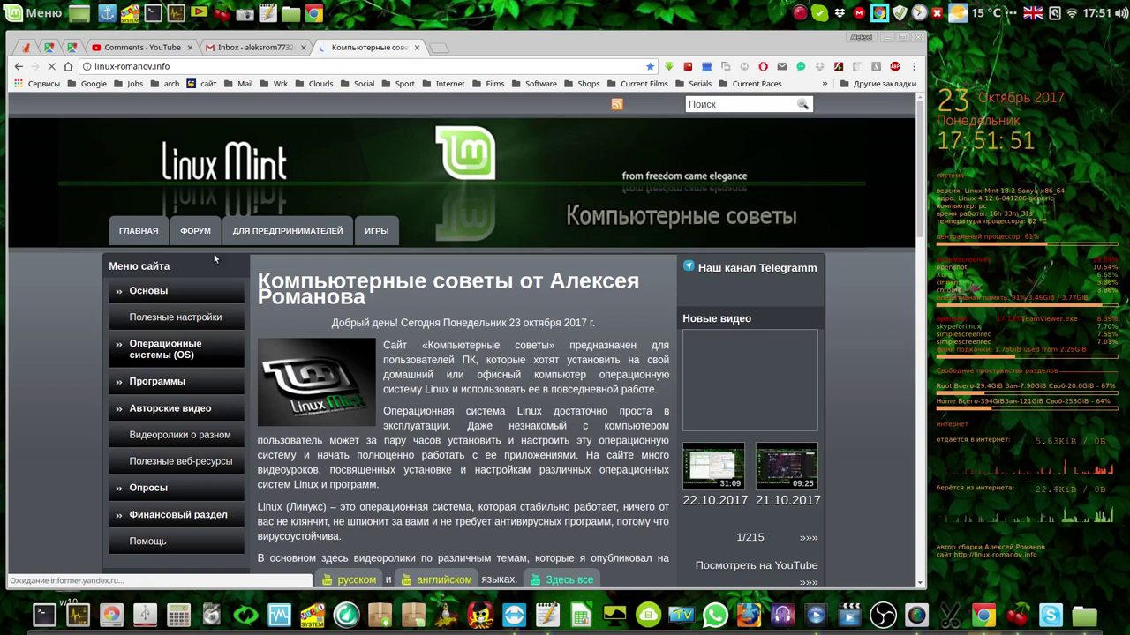
left_click(155, 295)
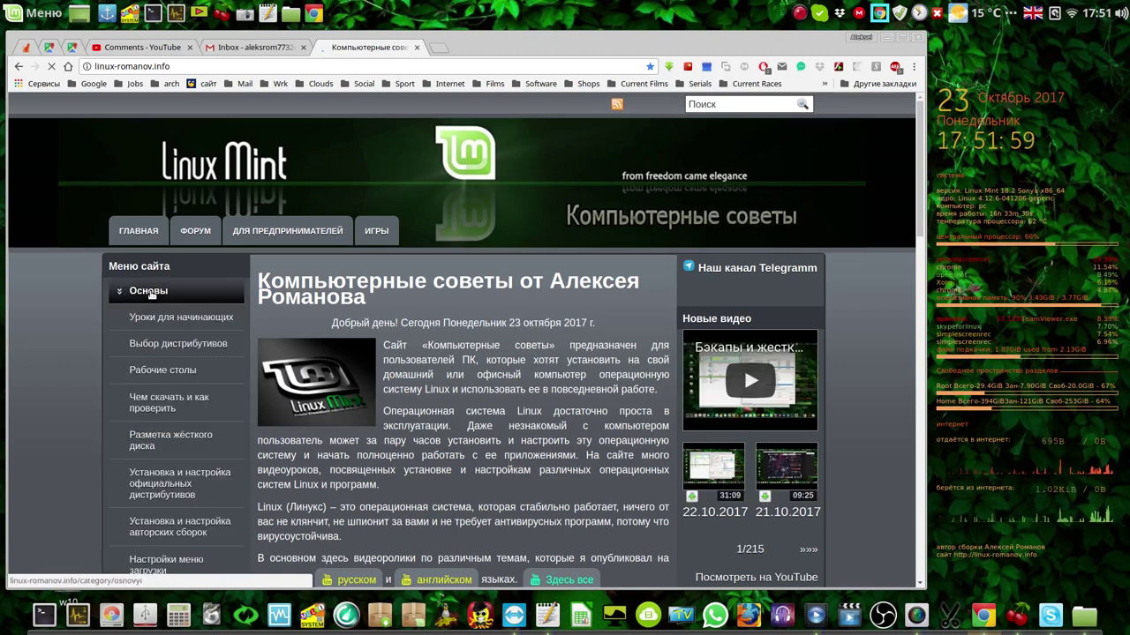
left_click(183, 319)
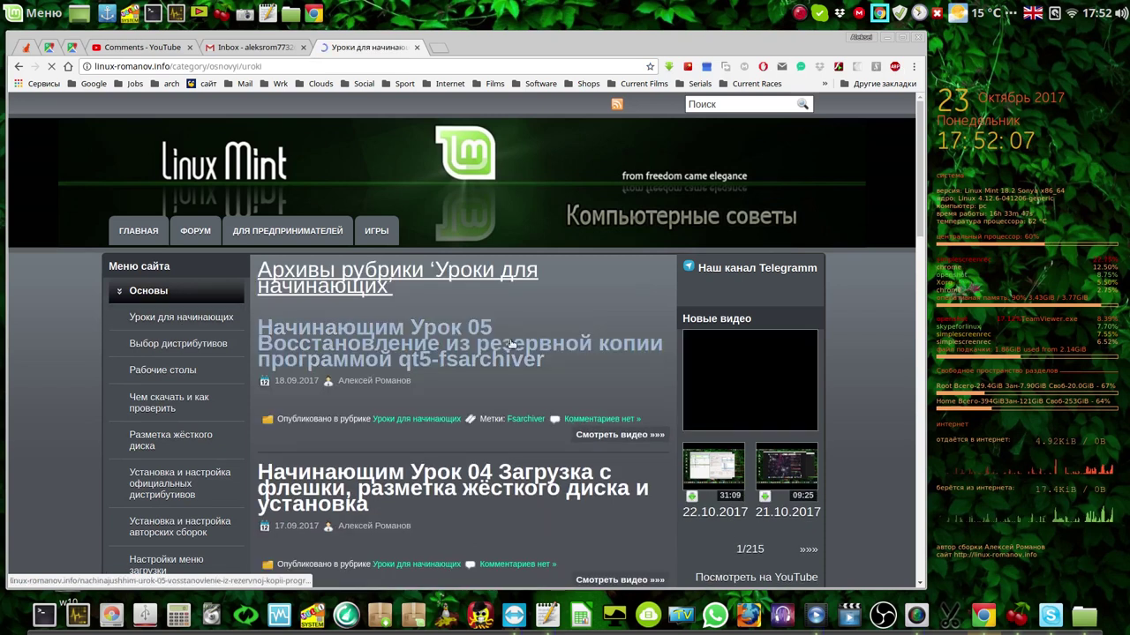
- Open beginner lesson 02, "Скачиваем, проверяем и пишем на флешку", in a new browser tab
scroll(540, 371, "down", 3)
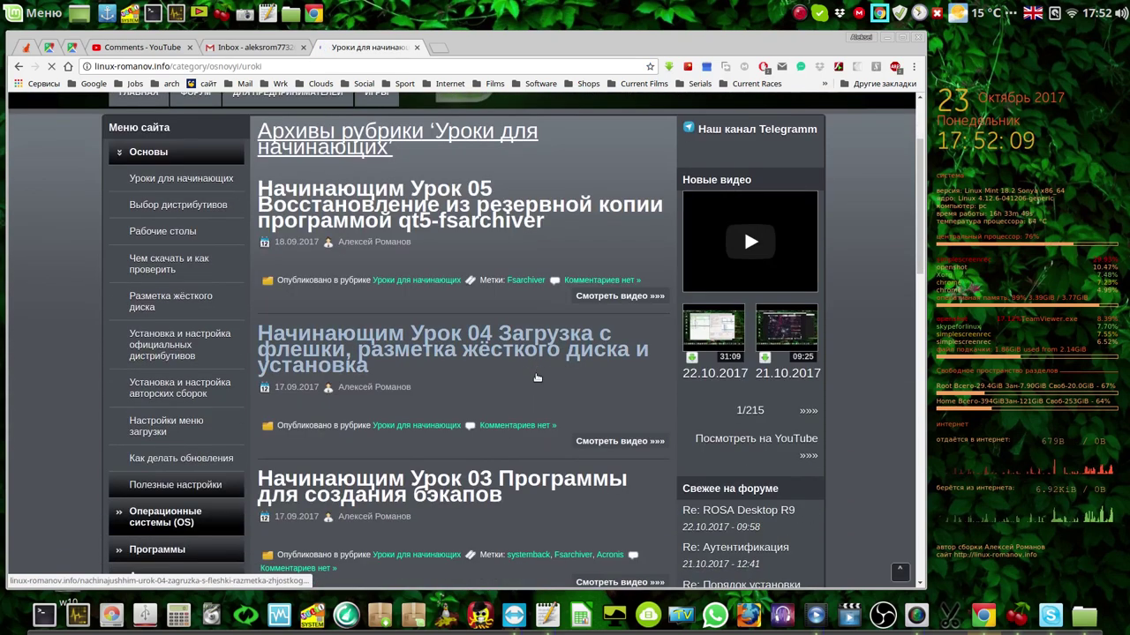
scroll(534, 376, "down", 3)
scroll(533, 376, "down", 2)
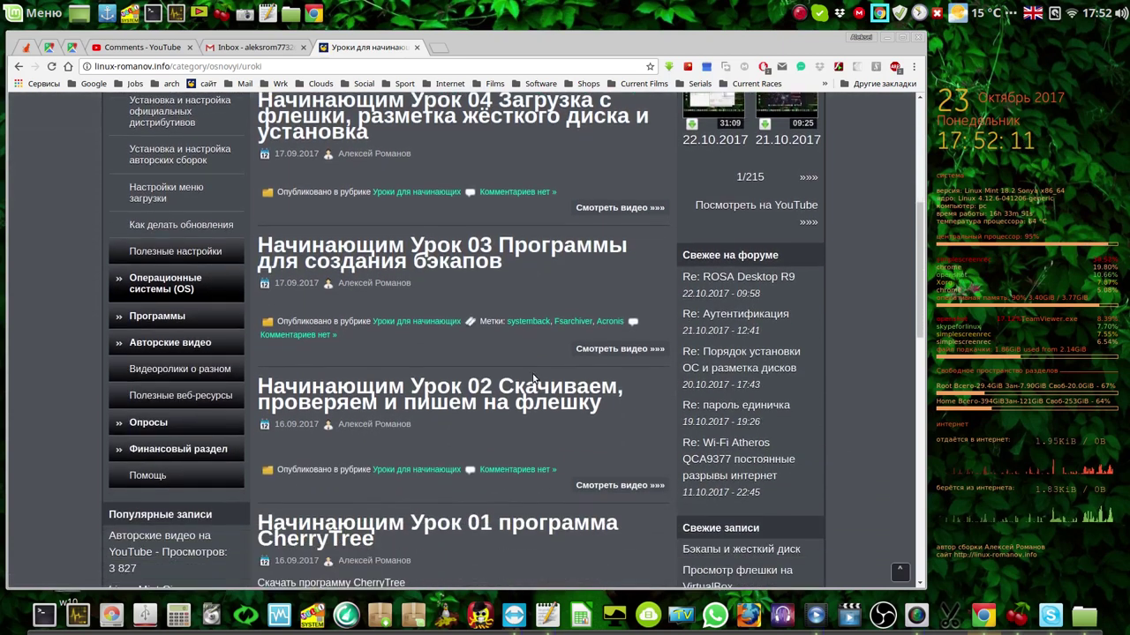
middle_click(533, 378)
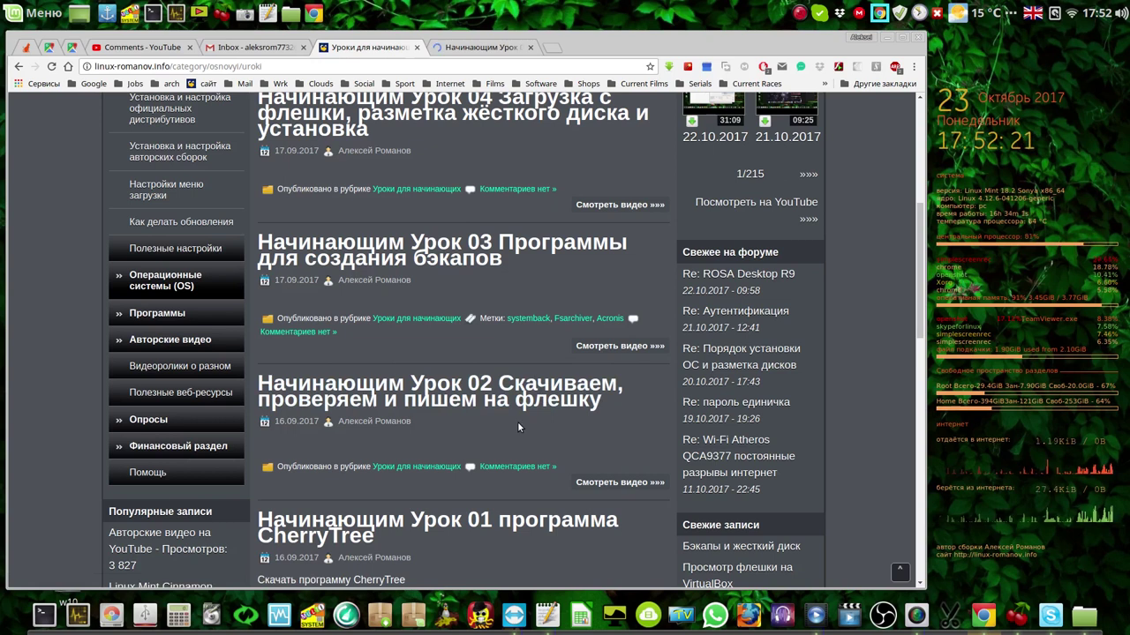
- Open beginner lesson 05 about restoring from a backup with qt5-fsarchiver in a new browser tab
scroll(519, 393, "up", 2)
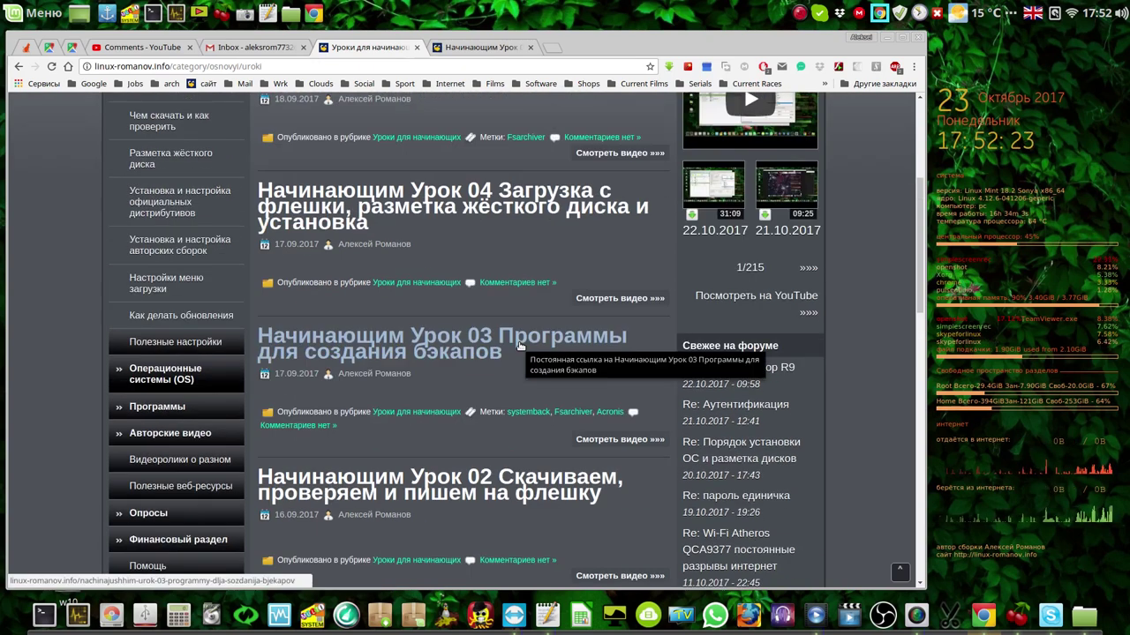
scroll(518, 344, "up", 3)
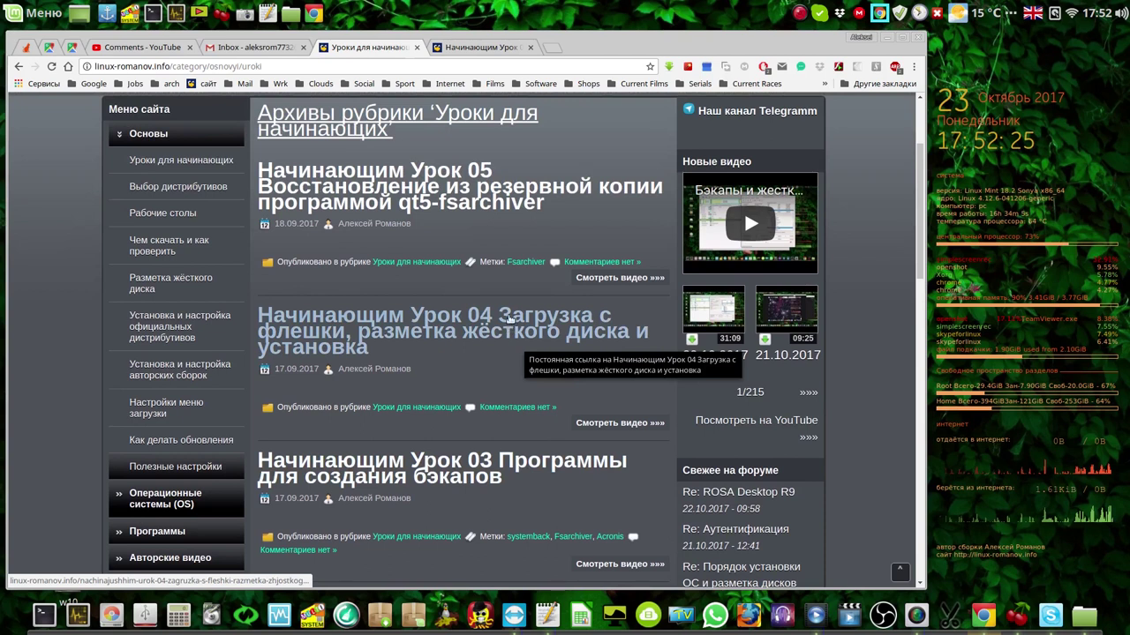
scroll(551, 219, "up", 1)
scroll(547, 229, "up", 1)
middle_click(547, 228)
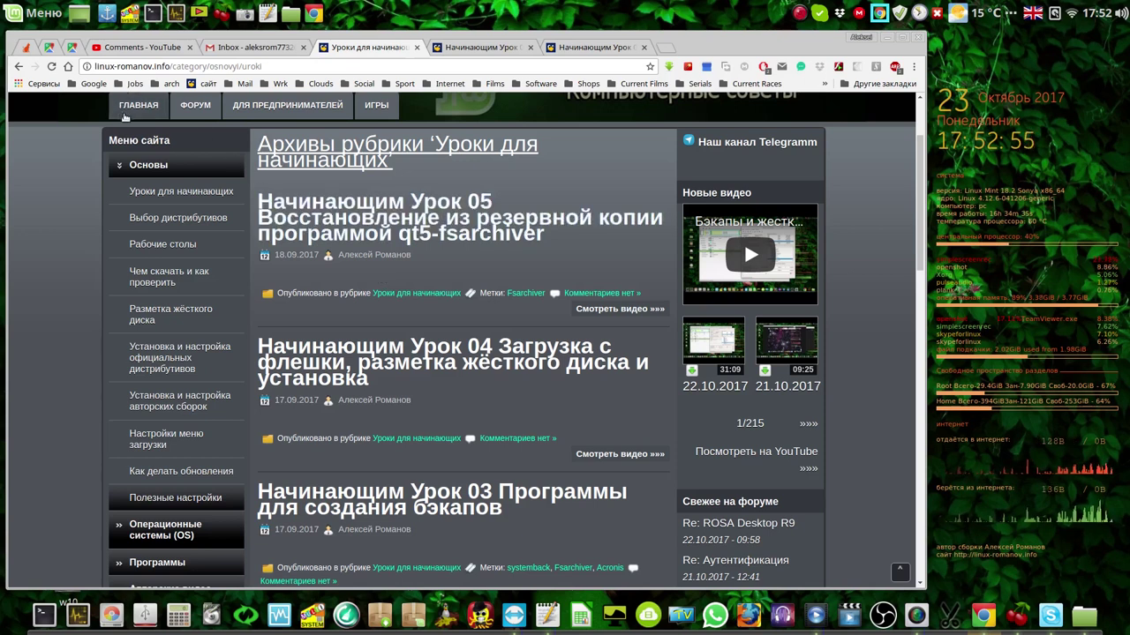
- Open the site's forum in a new tab and return the lessons tab to the site's main page
middle_click(196, 196)
scroll(196, 196, "up", 3)
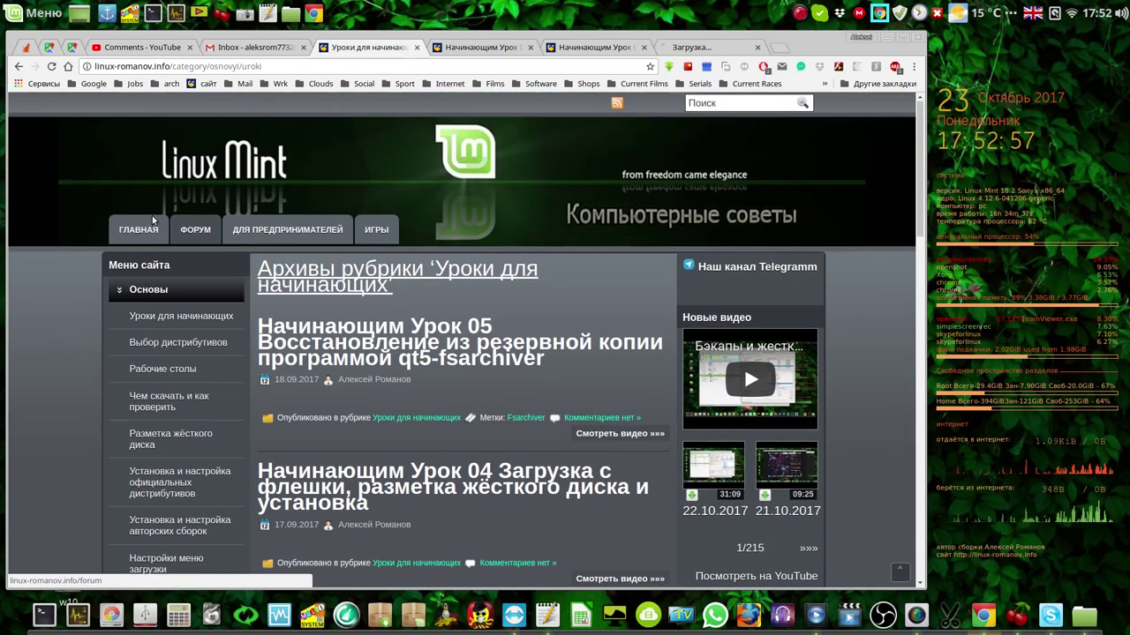
left_click(142, 232)
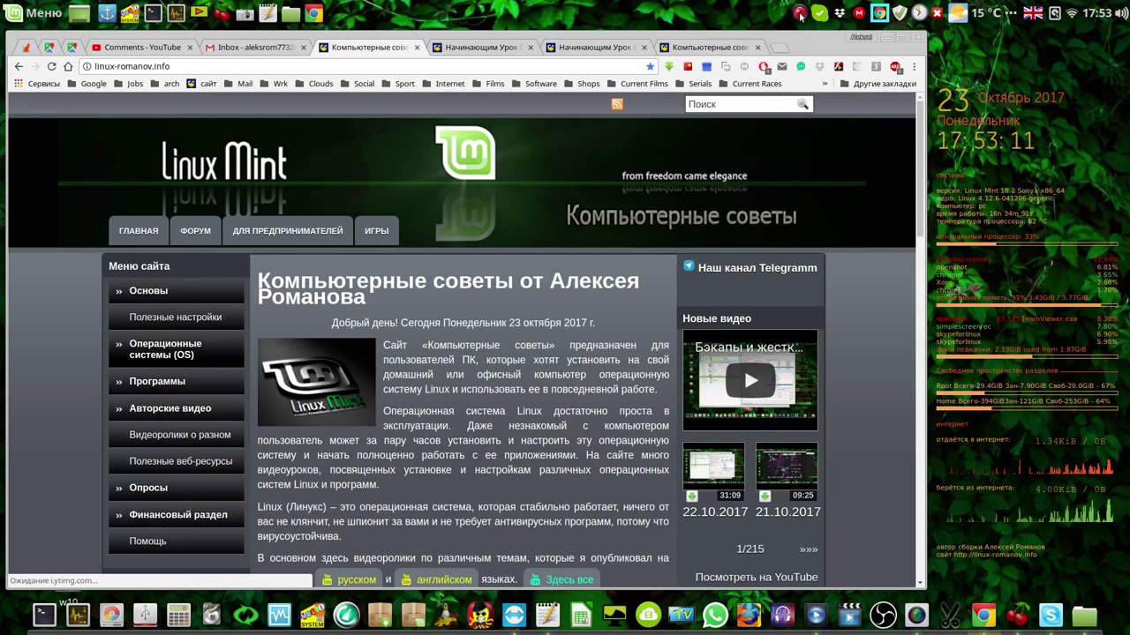
- Pause the running screen recording
right_click(800, 15)
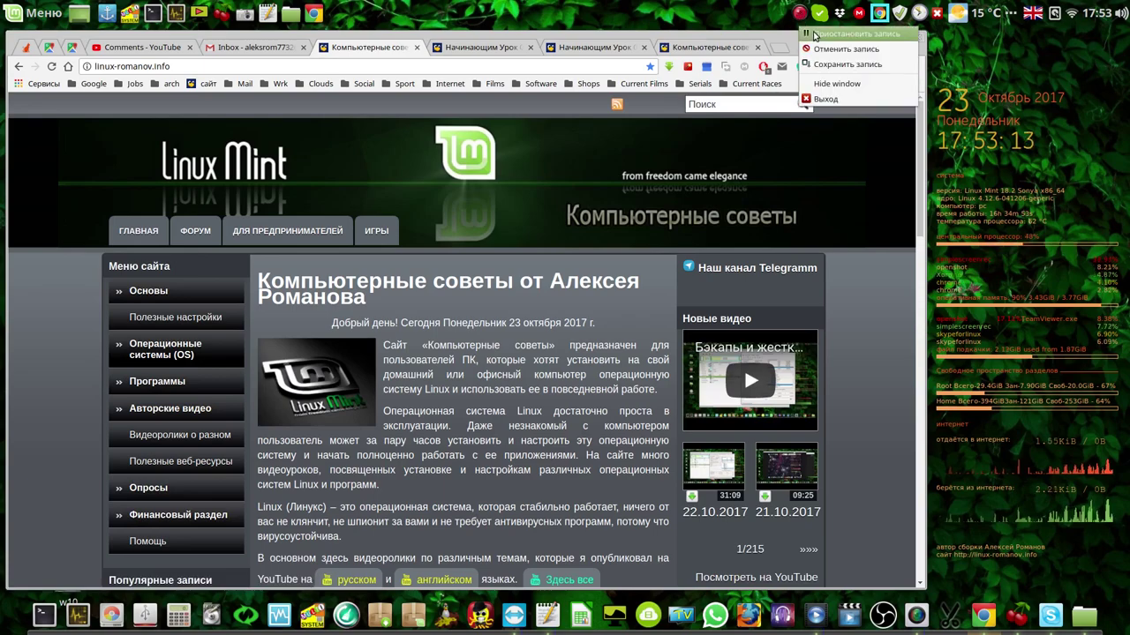
left_click(813, 35)
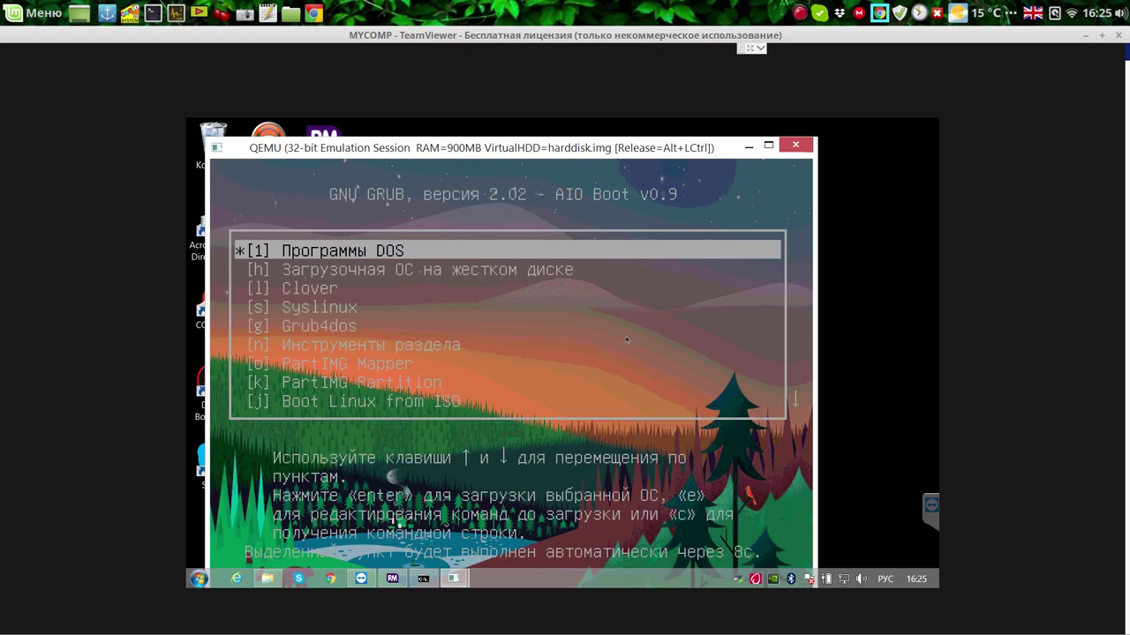
- Enter the submenu of the AIO Boot menu in QEMU and highlight the super entry
key("Return")
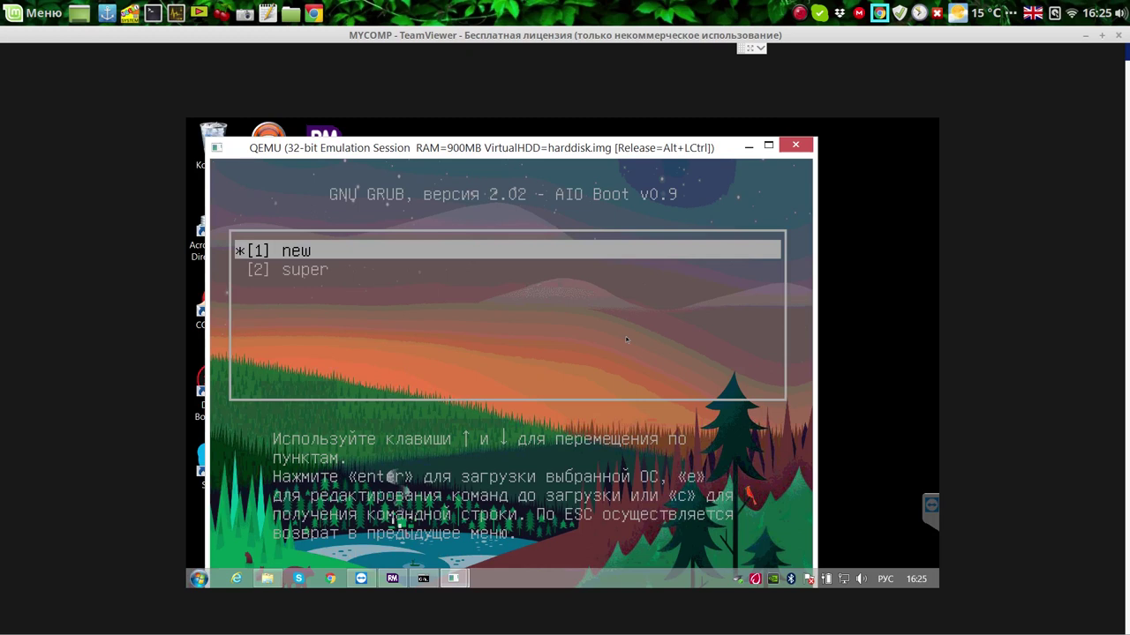
key("Down")
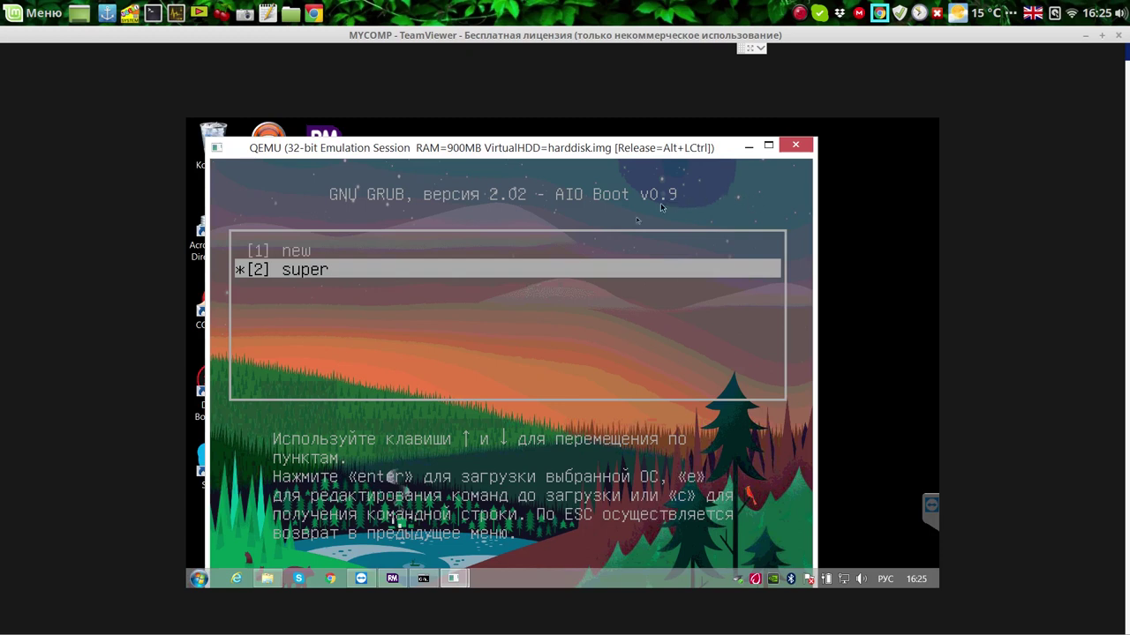
- Close QEMU and RMPrepUSB on the remote computer, end the TeamViewer session and dismiss its sponsored-session notice
left_click(796, 147)
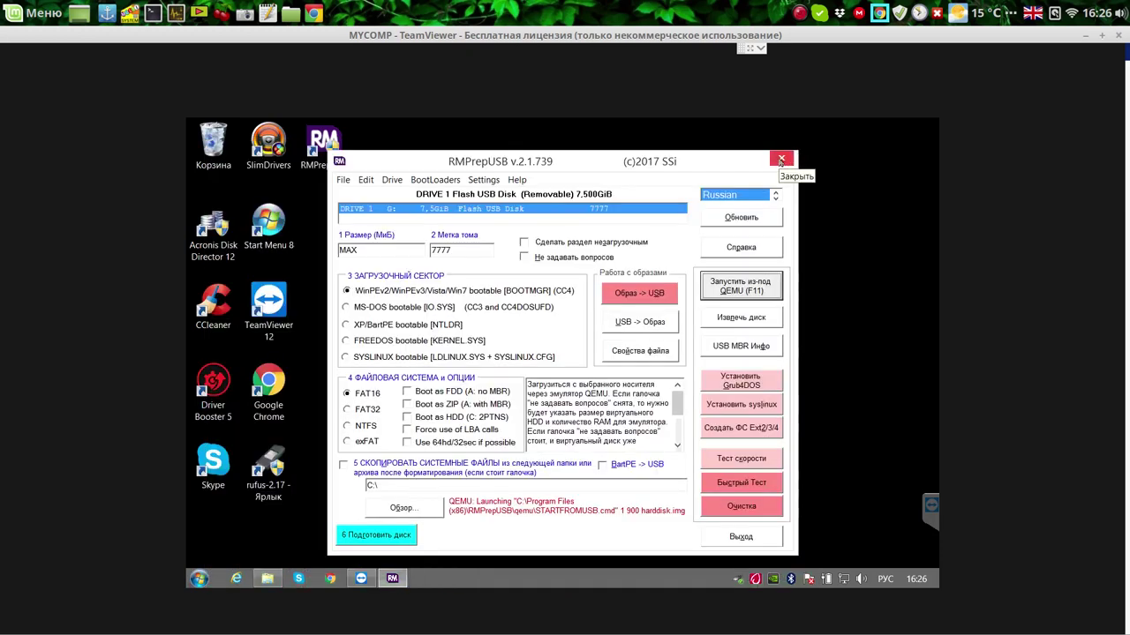
left_click(782, 160)
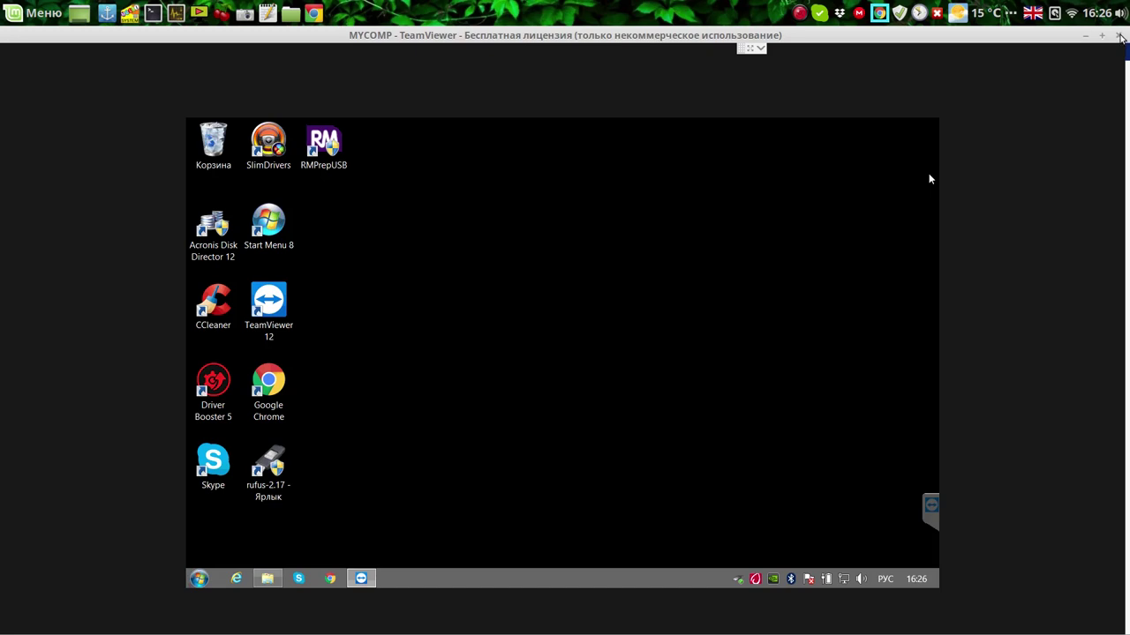
left_click(1119, 36)
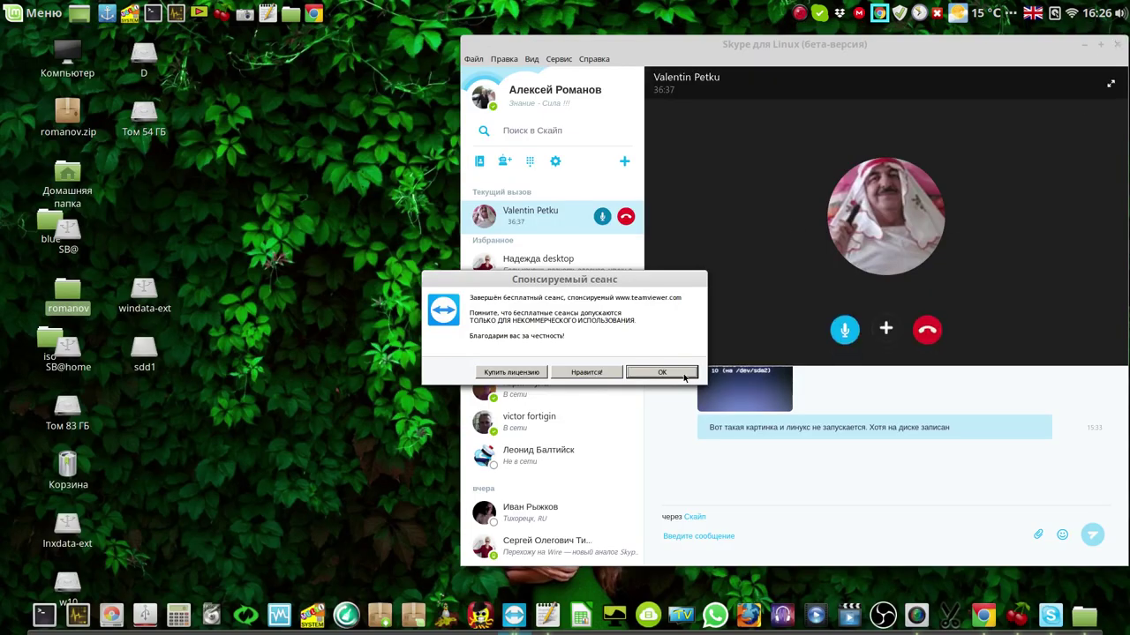
left_click(662, 373)
left_click(867, 55)
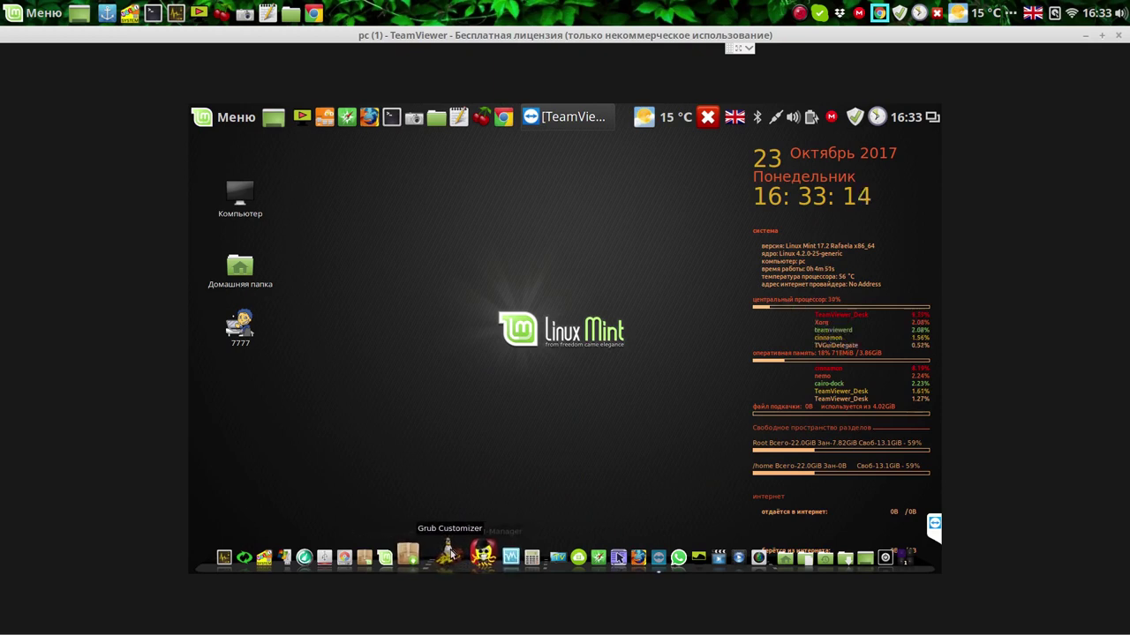
- Launch Grub Customizer on the remote Linux Mint desktop and authenticate with the account password
left_click(451, 552)
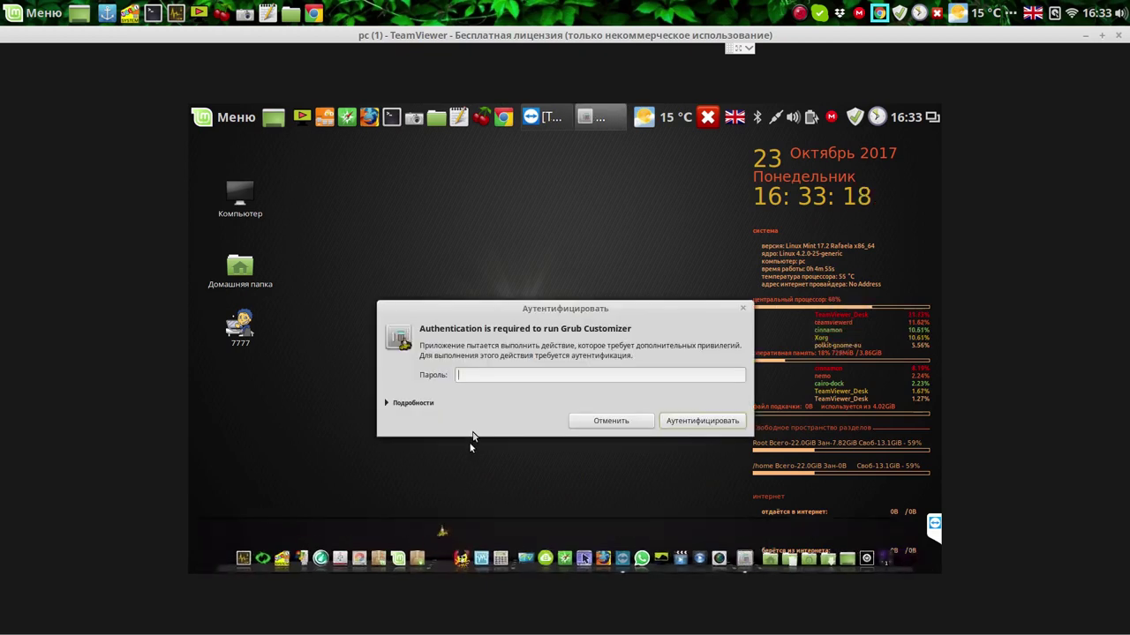
type("1")
key("Return")
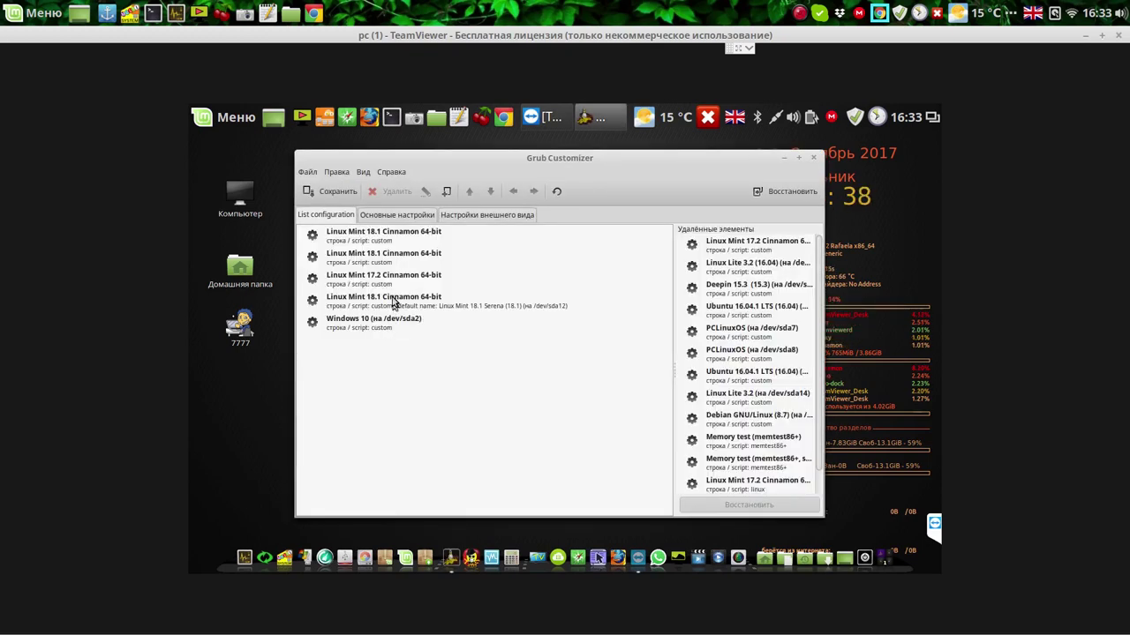
- Remove the three Linux Mint 18.1 Cinnamon 64-bit entries from the boot list
left_click(393, 302)
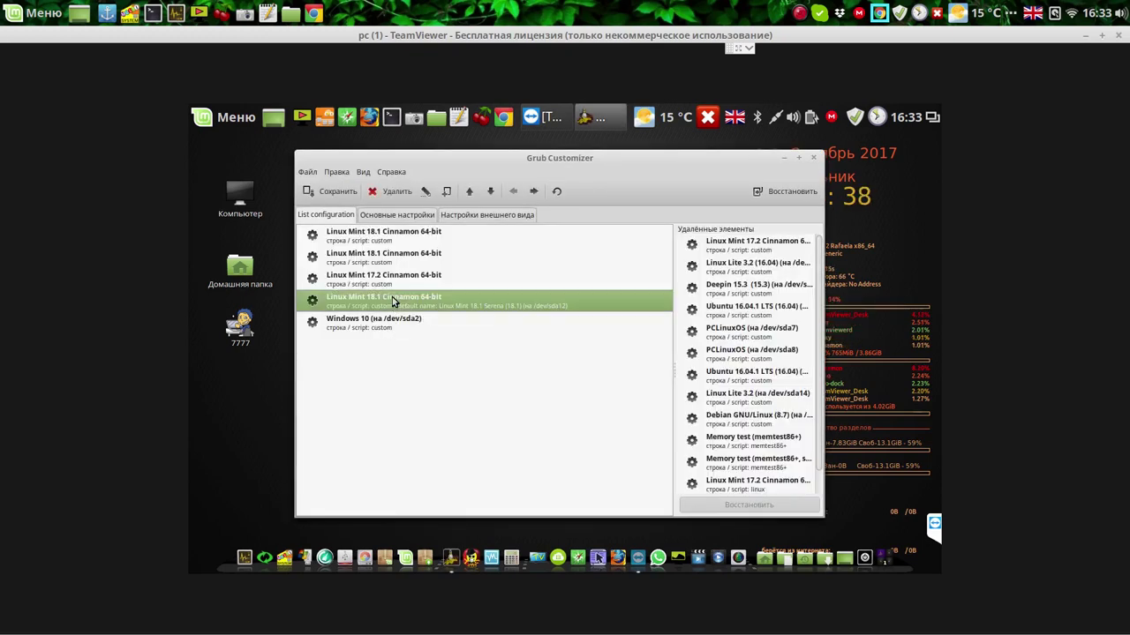
left_click(385, 194)
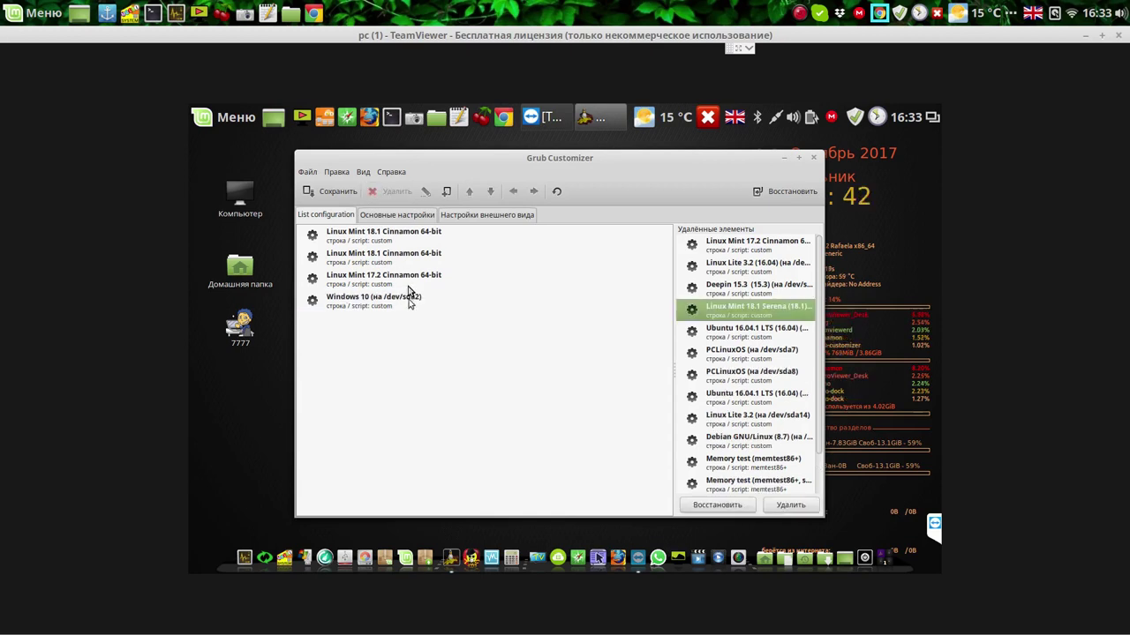
left_click(409, 258)
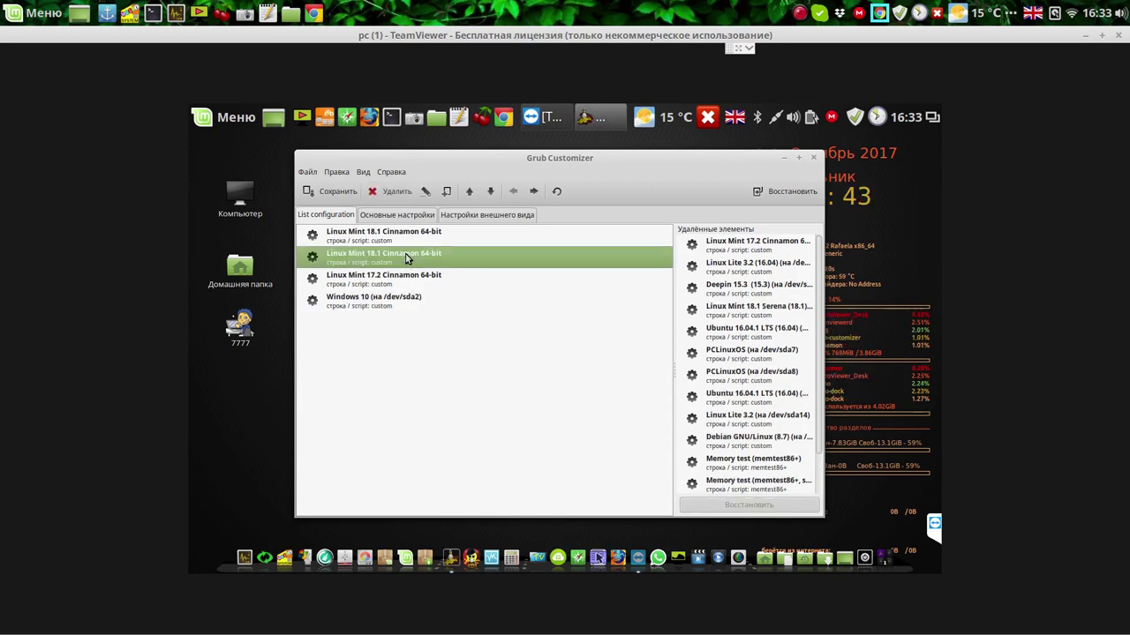
left_click(385, 194)
left_click(391, 235)
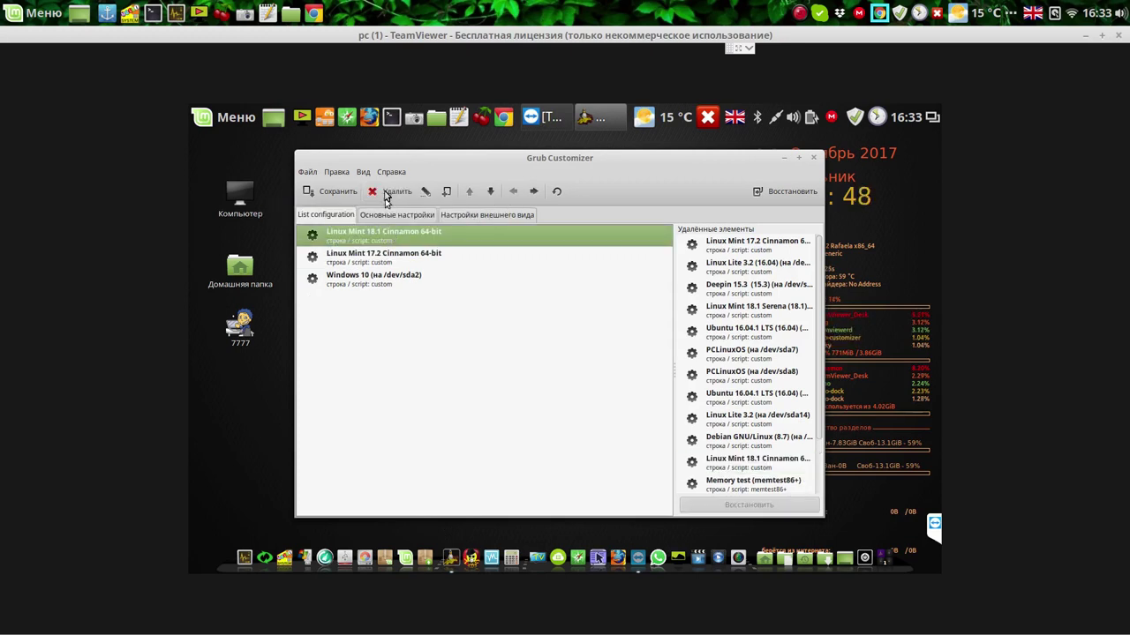
left_click(386, 195)
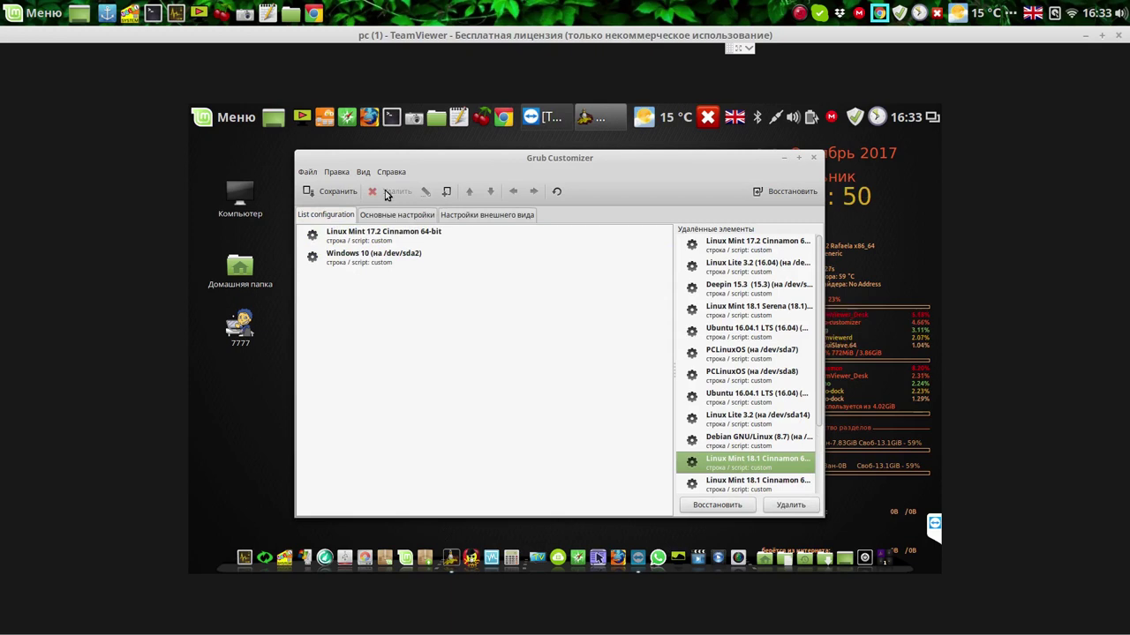
- Enable searching for other operating systems and creating recovery-mode menu entries, and return to the boot list
left_click(396, 217)
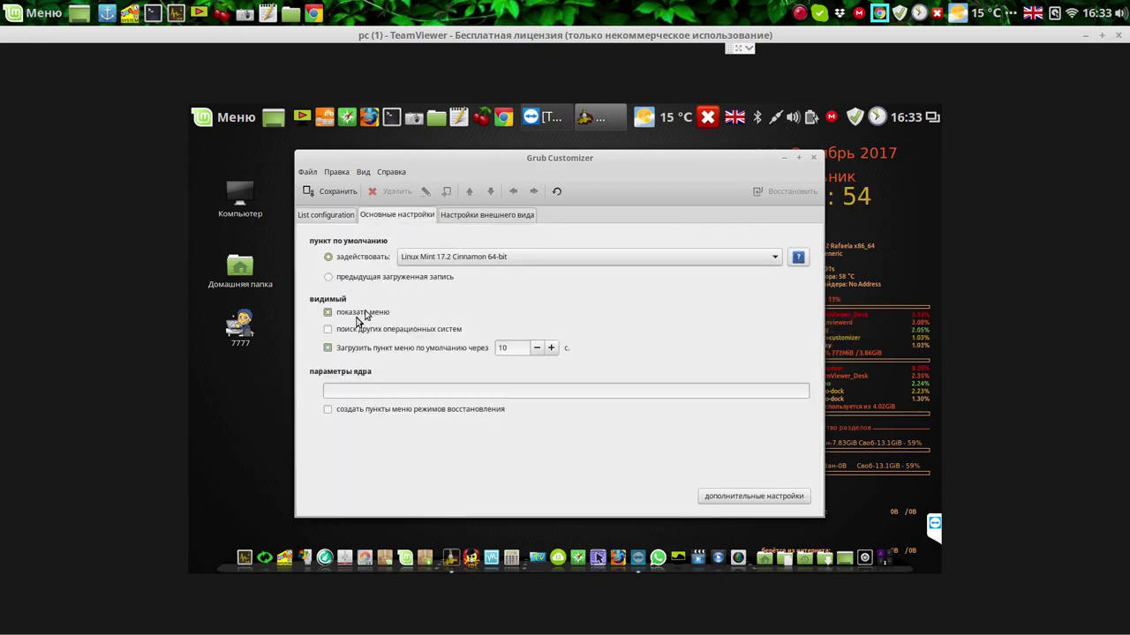
left_click(329, 331)
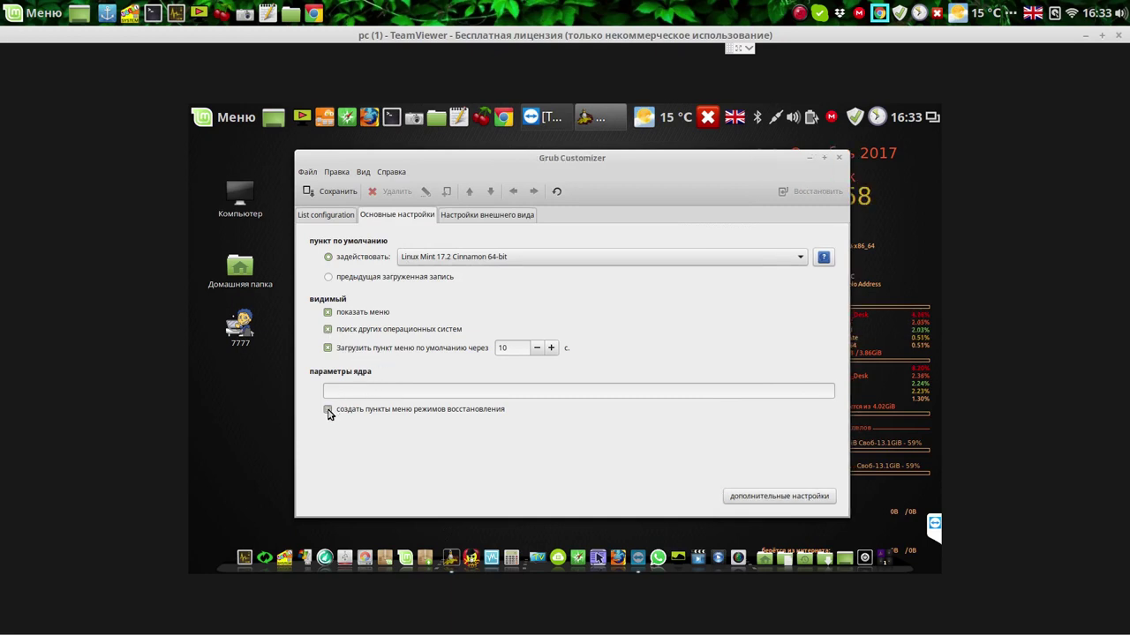
left_click(326, 216)
left_click(671, 238)
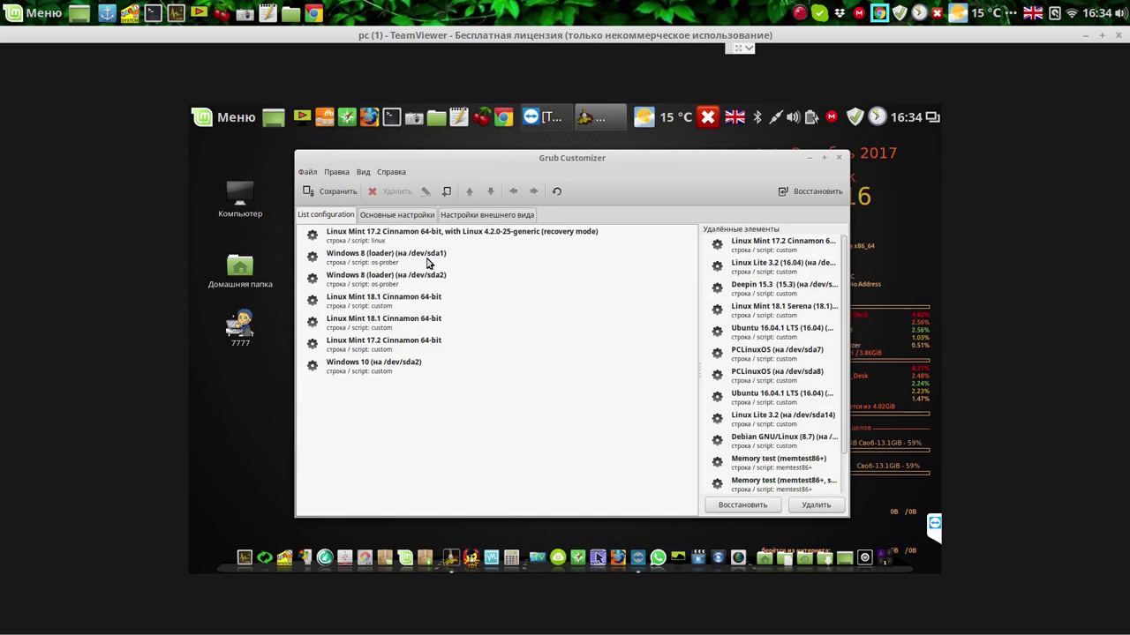
- Remove the Windows 8 (loader) entry on /dev/sda1 and the upper Linux Mint 18.1 Cinnamon entry from the boot list
left_click(428, 259)
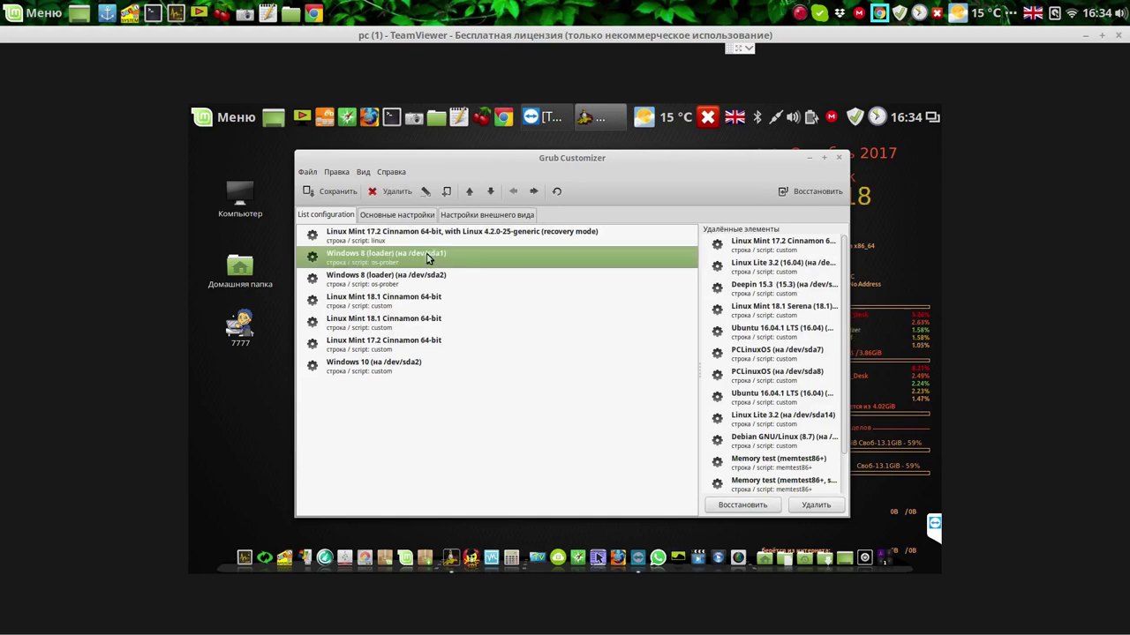
left_click(397, 192)
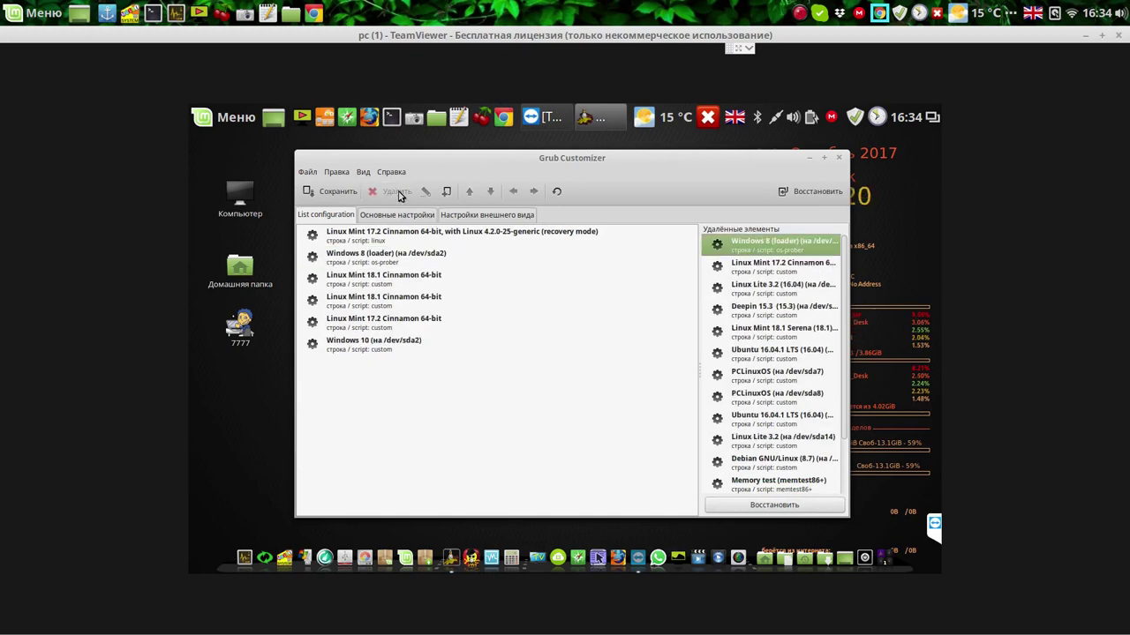
left_click(423, 280)
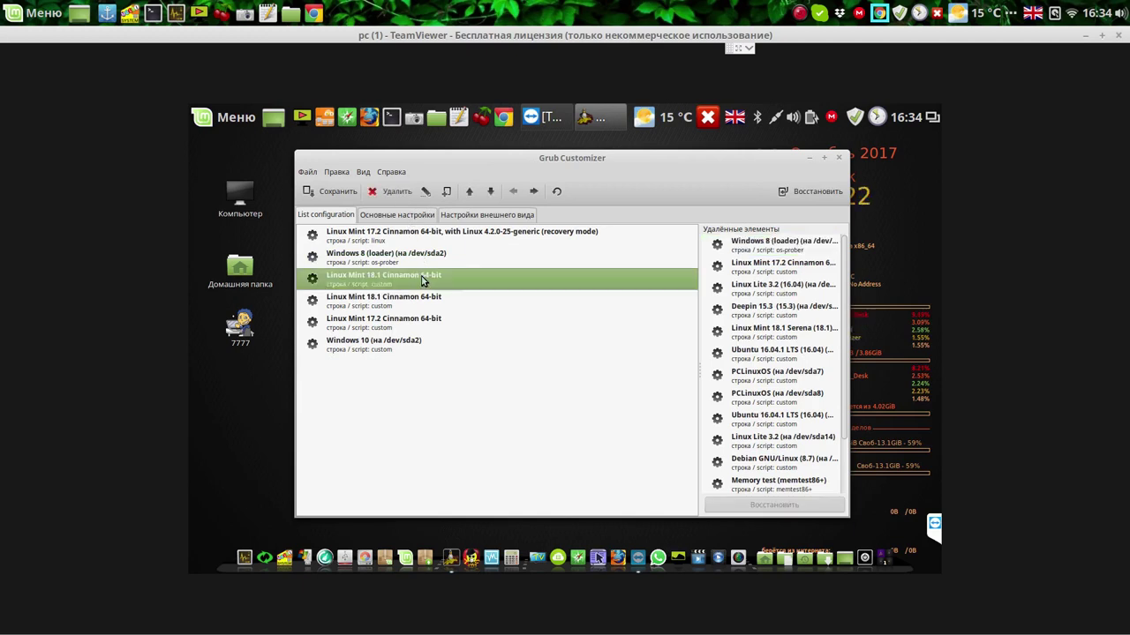
left_click(398, 192)
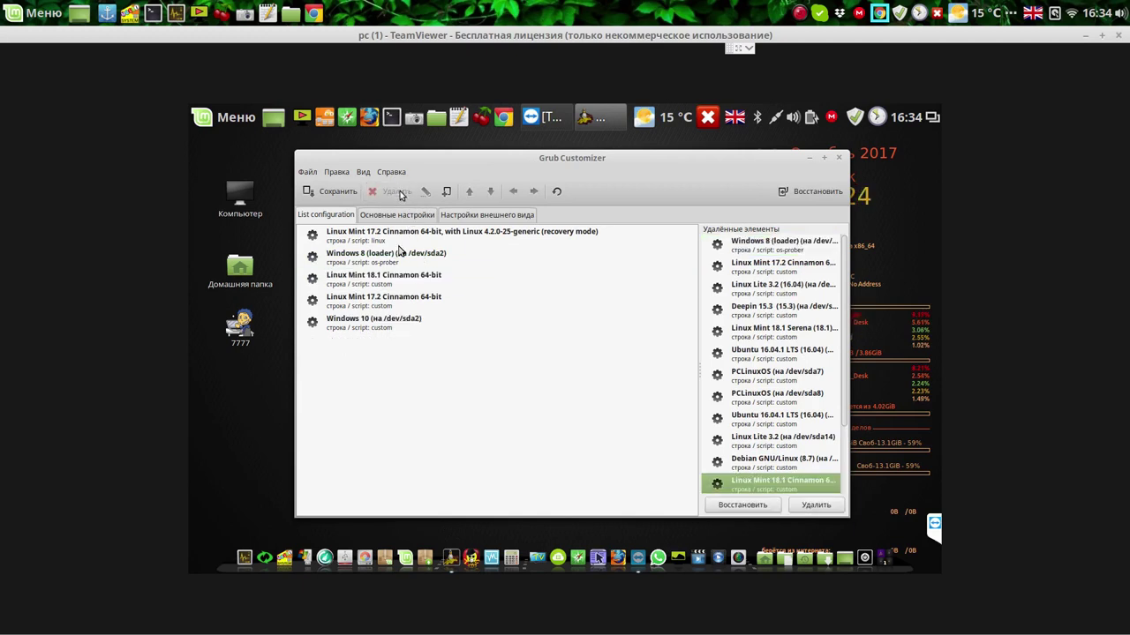
- Remove the remaining Linux Mint 18.1 Cinnamon 64-bit entry and move the custom Linux Mint 17.2 Cinnamon 64-bit entry to the top of the boot list
left_click(404, 281)
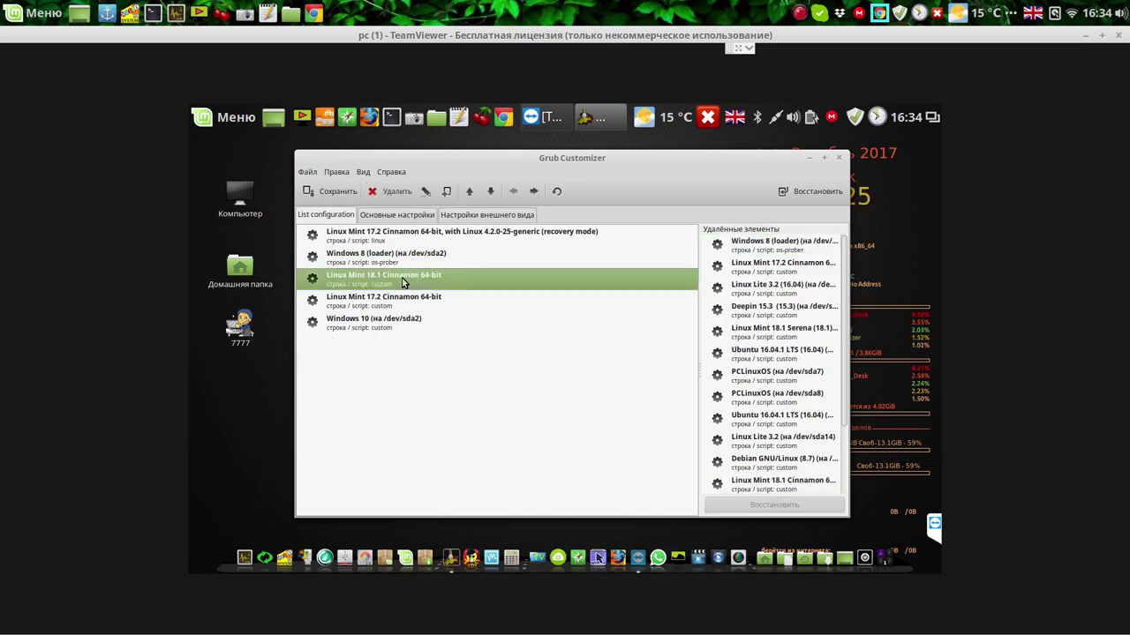
left_click(397, 192)
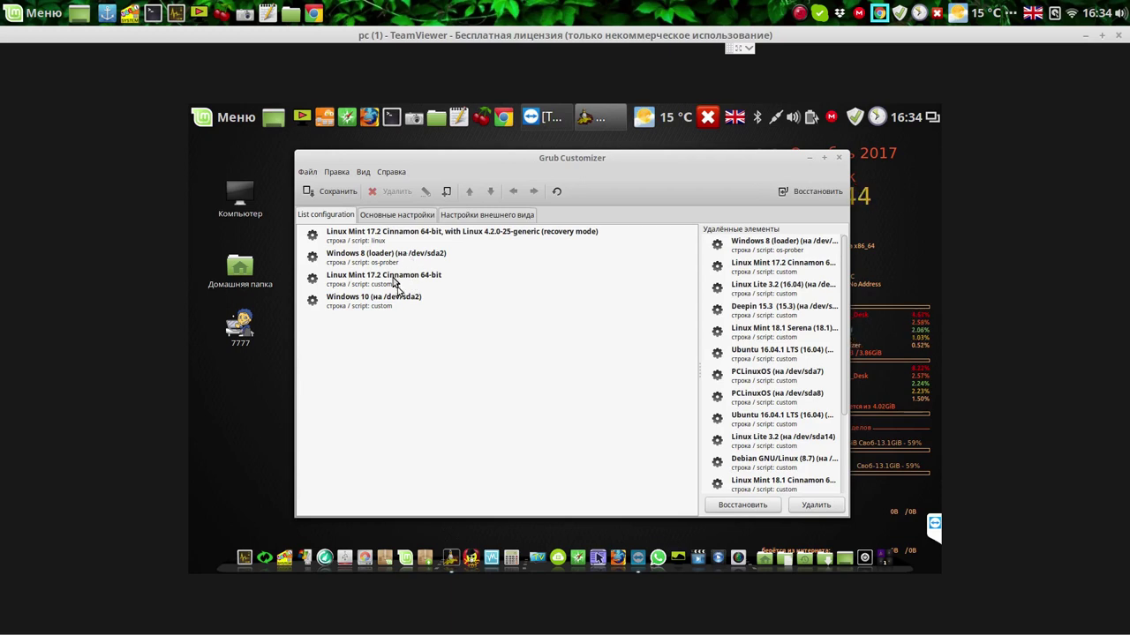
left_click(394, 280)
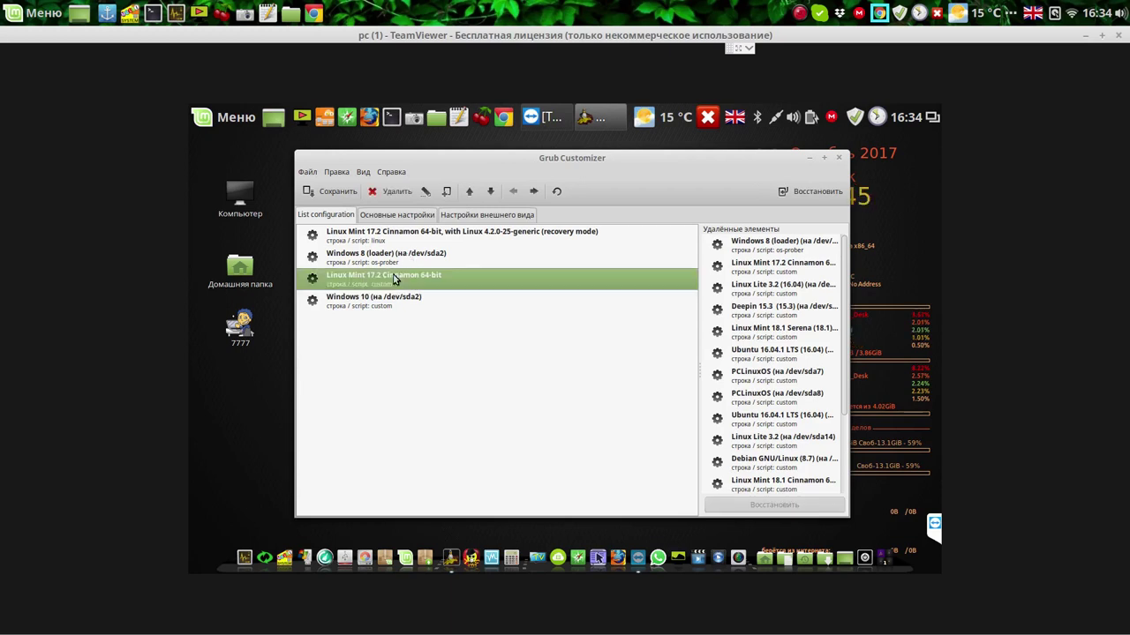
left_click(470, 192)
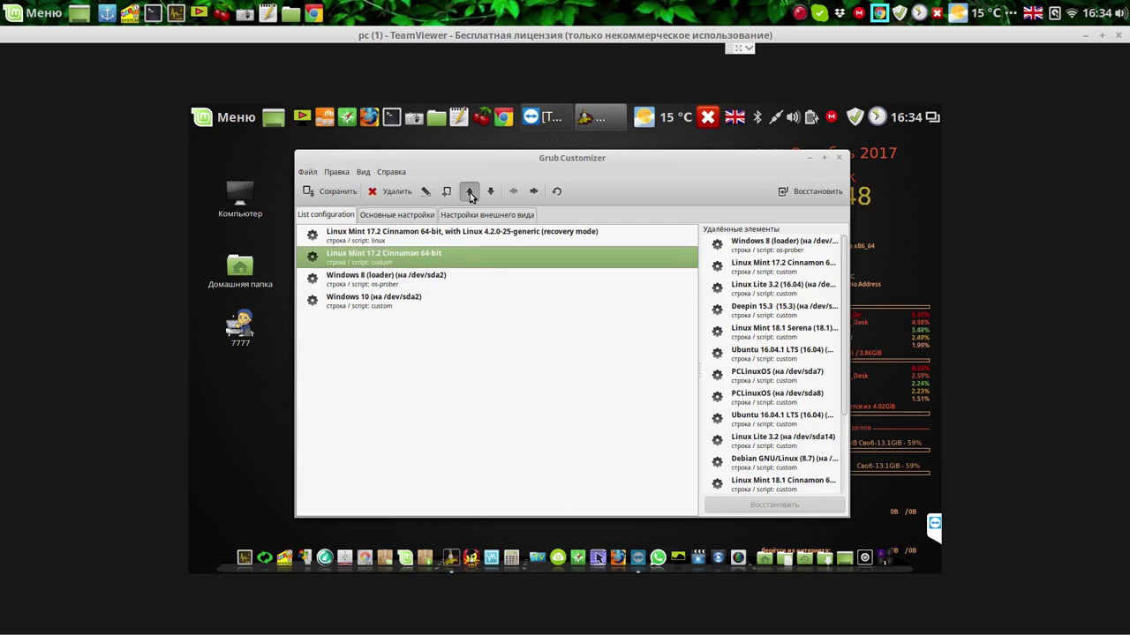
left_click(469, 192)
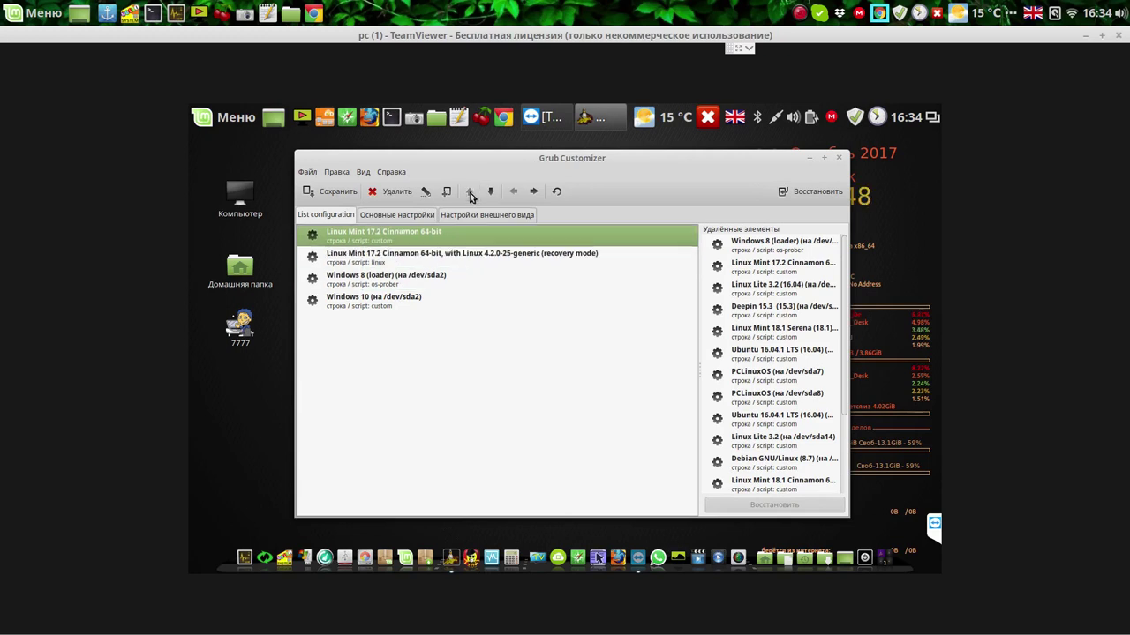
- Remove the Windows 10 entry on /dev/sda2 from the boot list and save the boot configuration
left_click(397, 301)
left_click(386, 192)
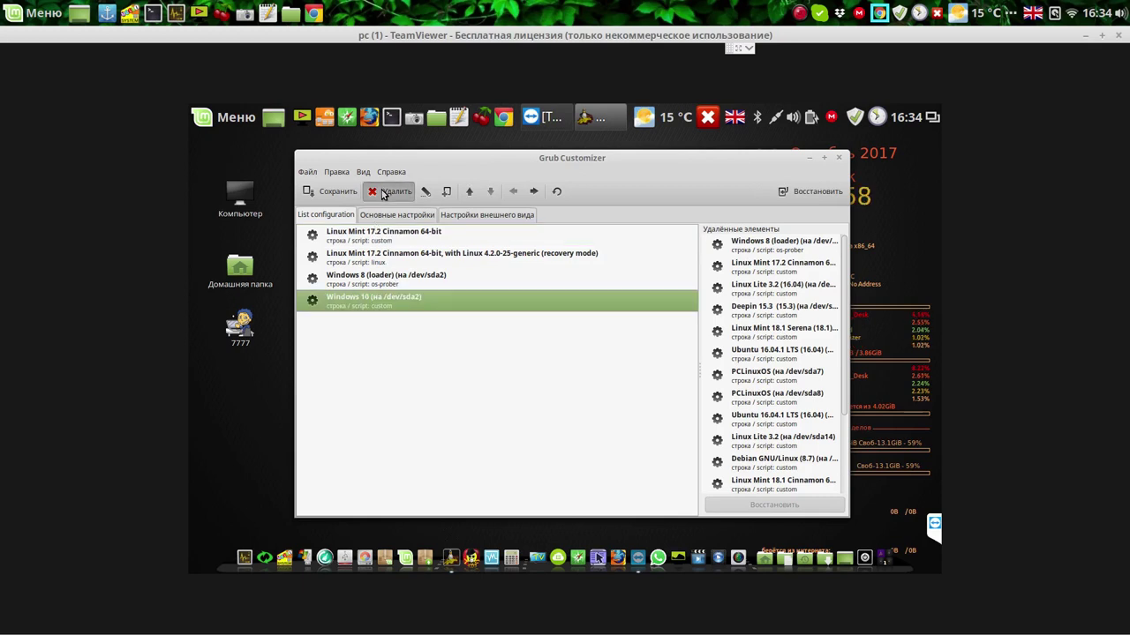
left_click(337, 192)
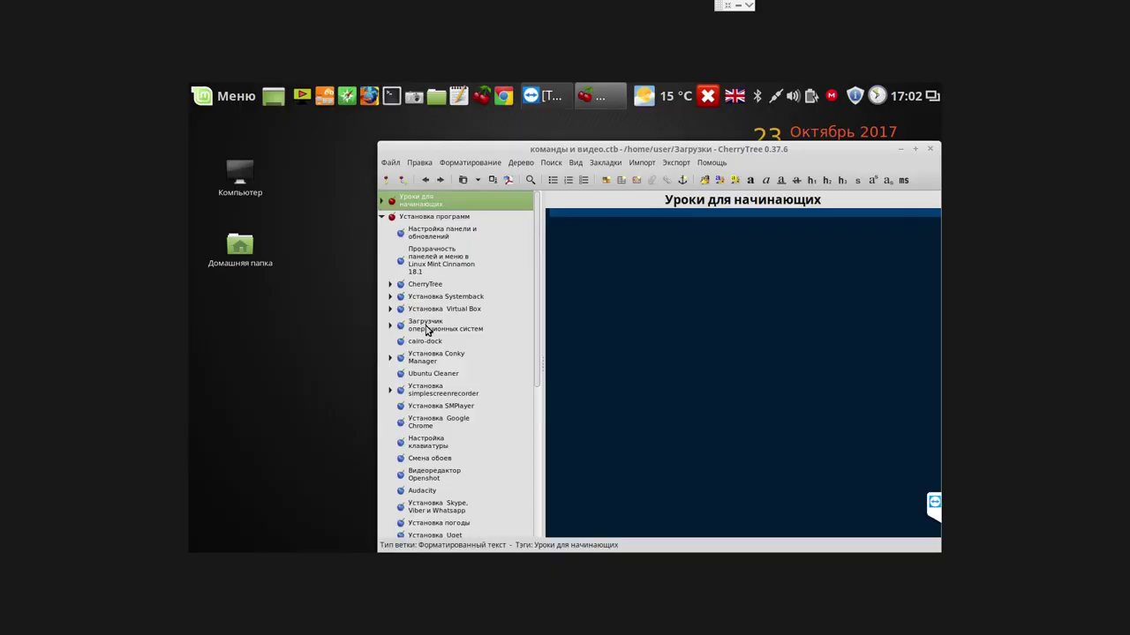
- Open the note "Загрузчик операционных систем" in CherryTree, select the command "sudo grub-install /dev/sda", and minimize the notes
left_click(427, 327)
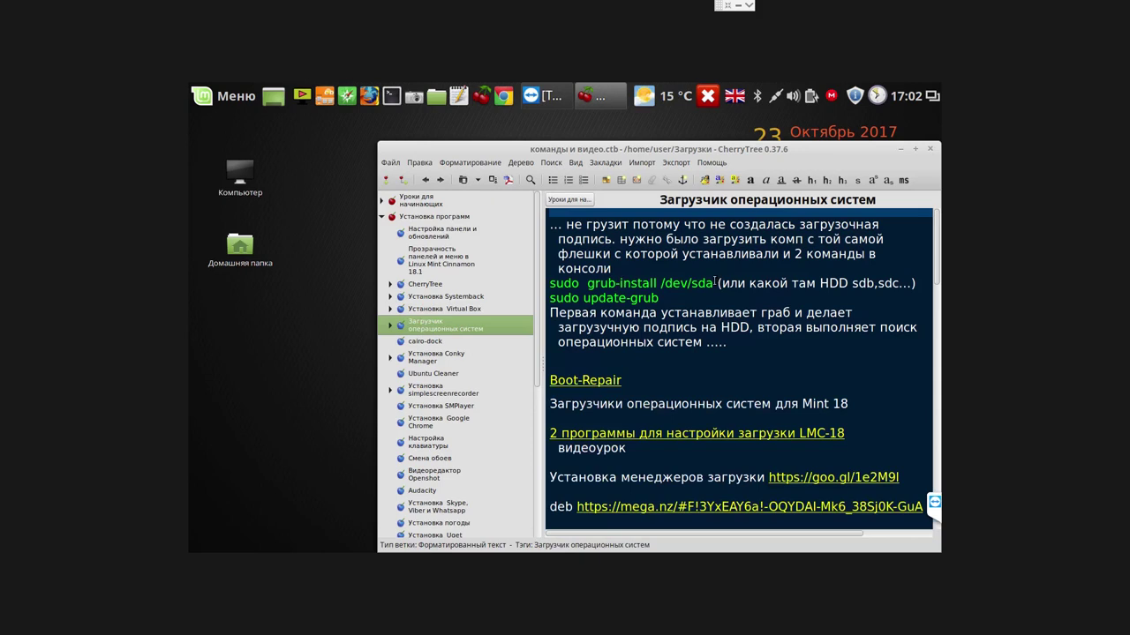
left_click(715, 282)
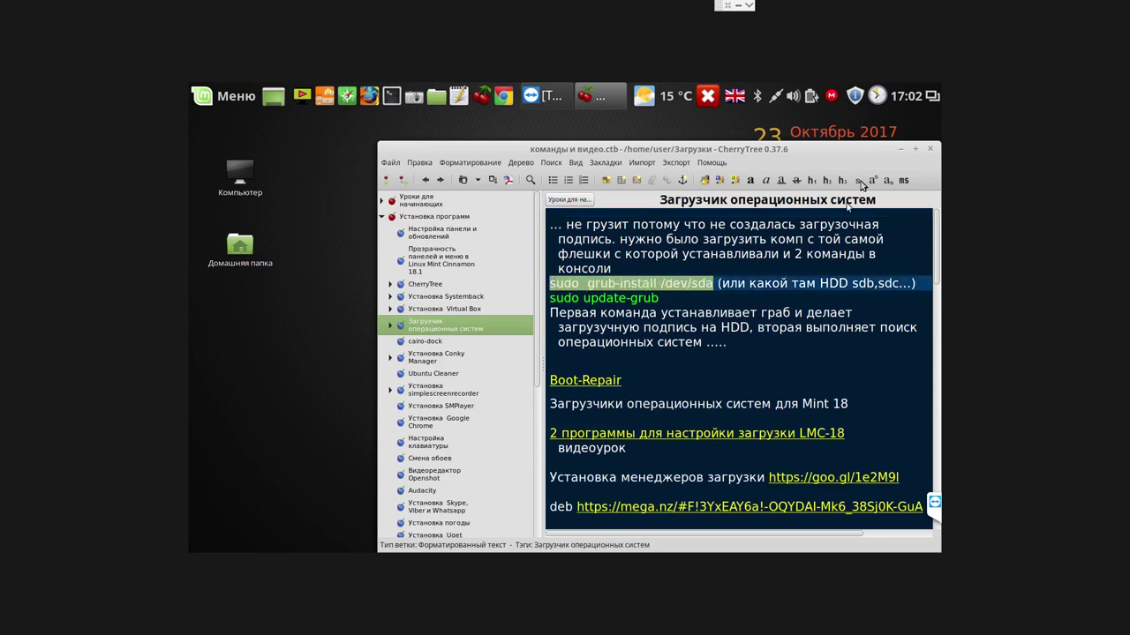
left_click(899, 150)
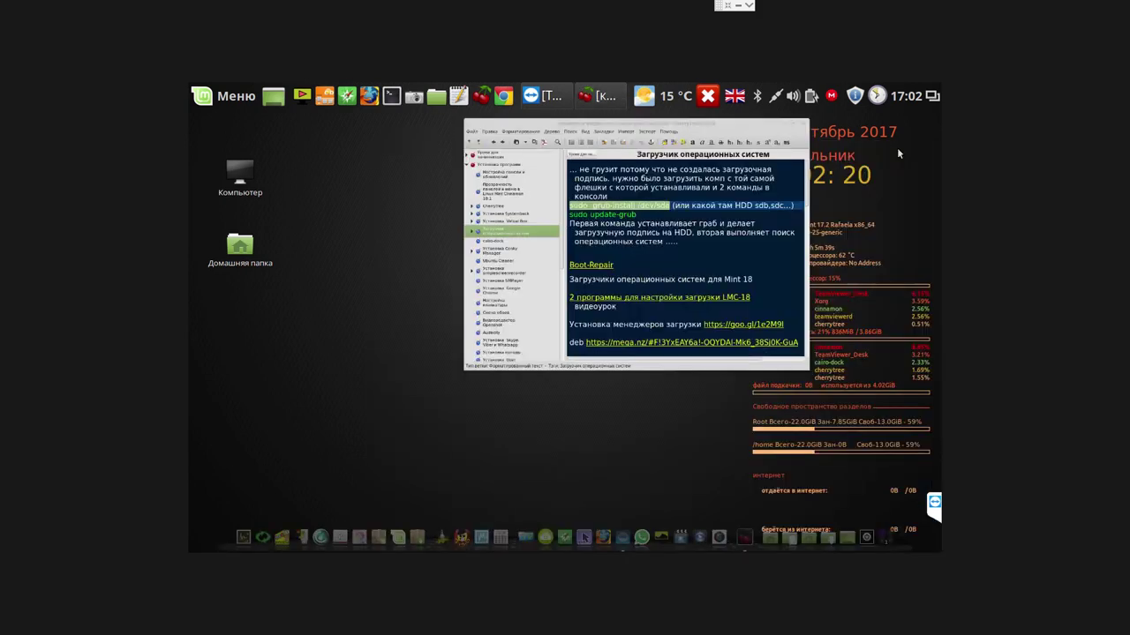
- Launch GParted with the account password, check the disk name and partitions, and minimize it
left_click(360, 539)
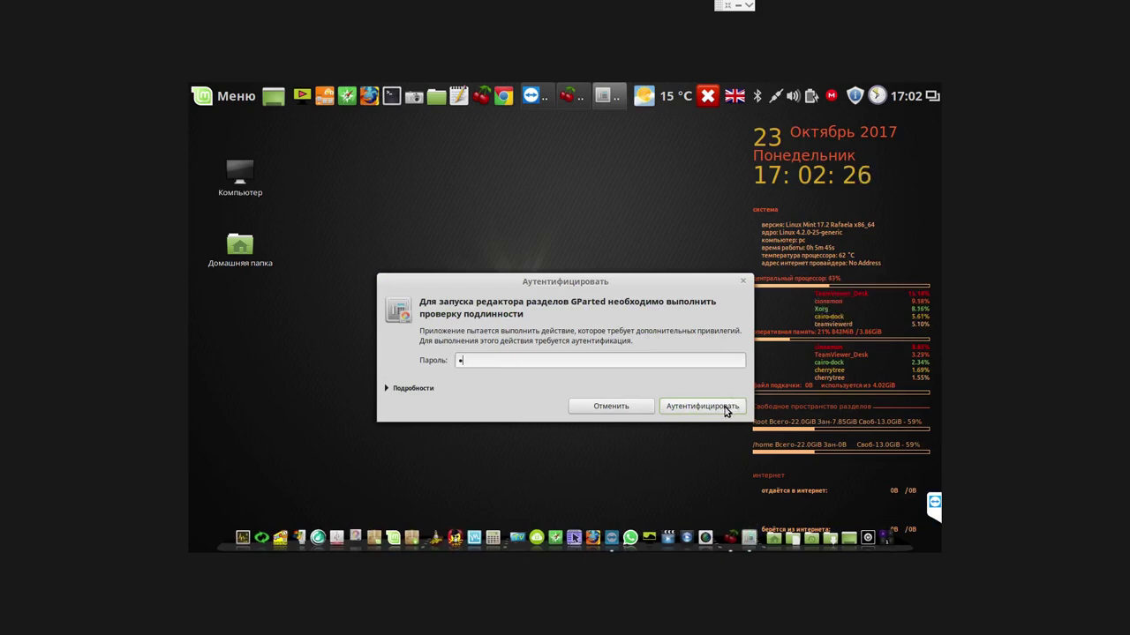
left_click(726, 410)
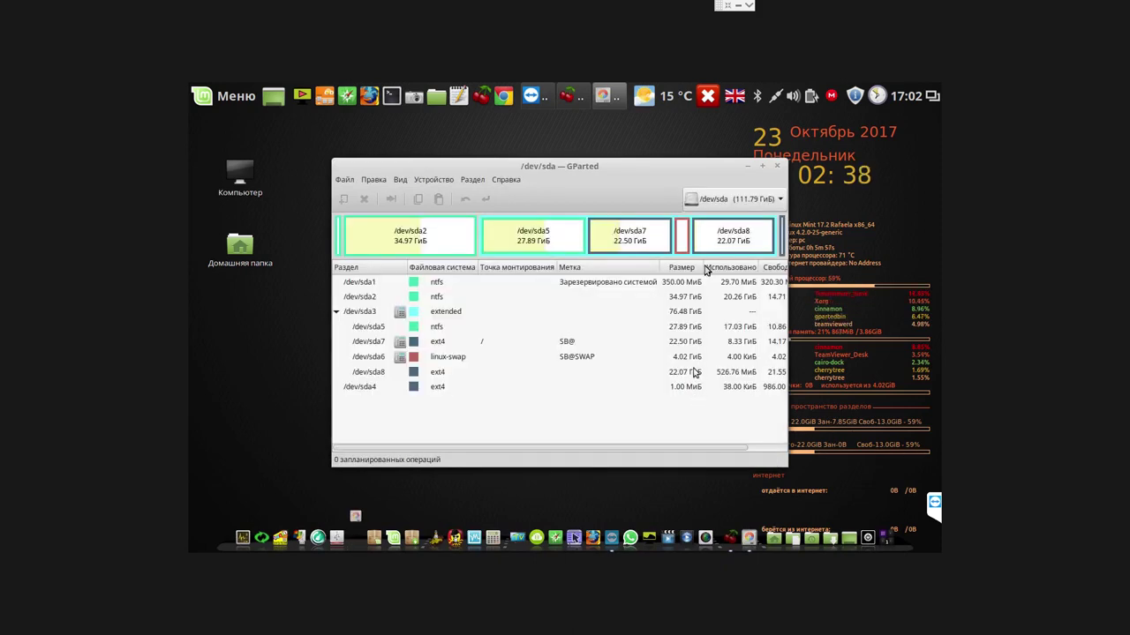
left_click(749, 167)
- Copy "sudo grub-install /dev/sda" from the CherryTree note and run it in a new terminal, entering the account password
left_click(575, 97)
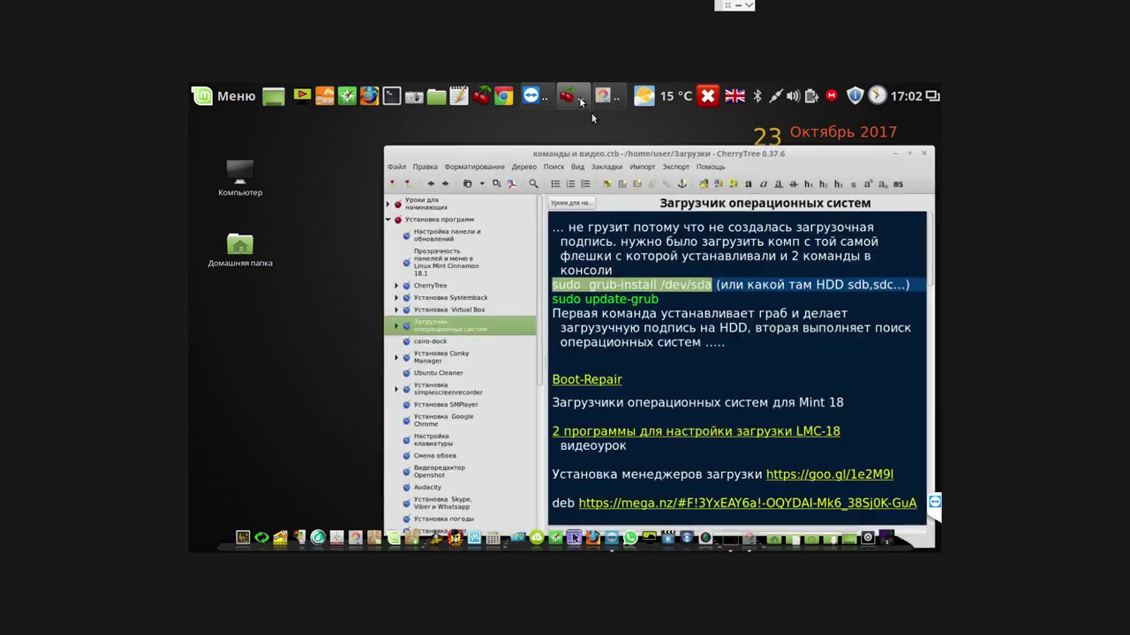
right_click(630, 285)
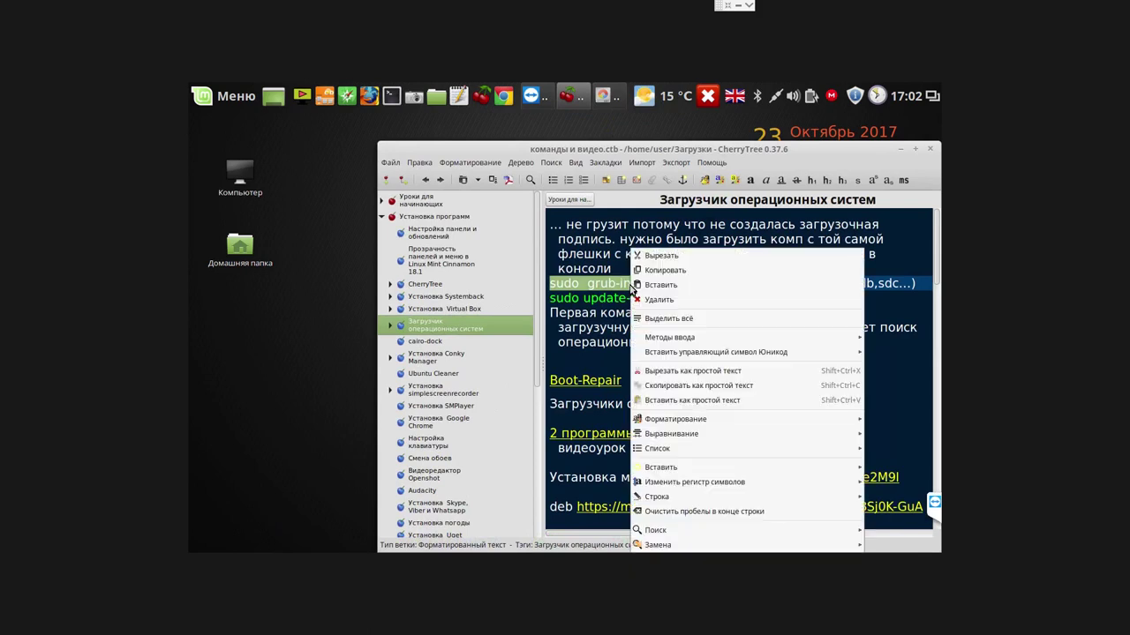
left_click(674, 271)
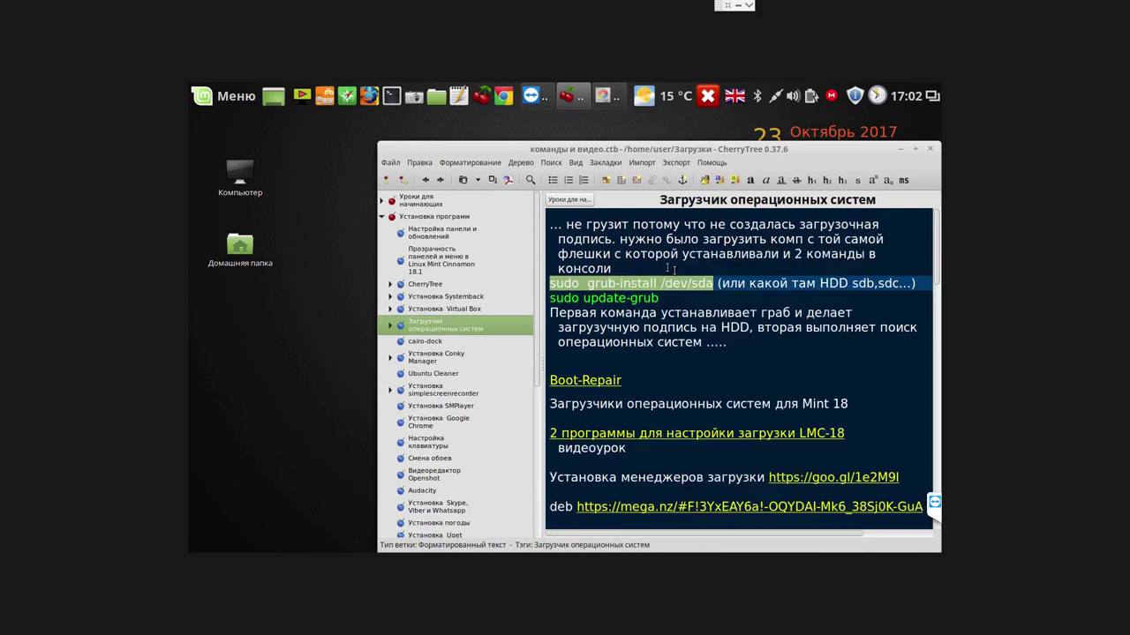
left_click(394, 96)
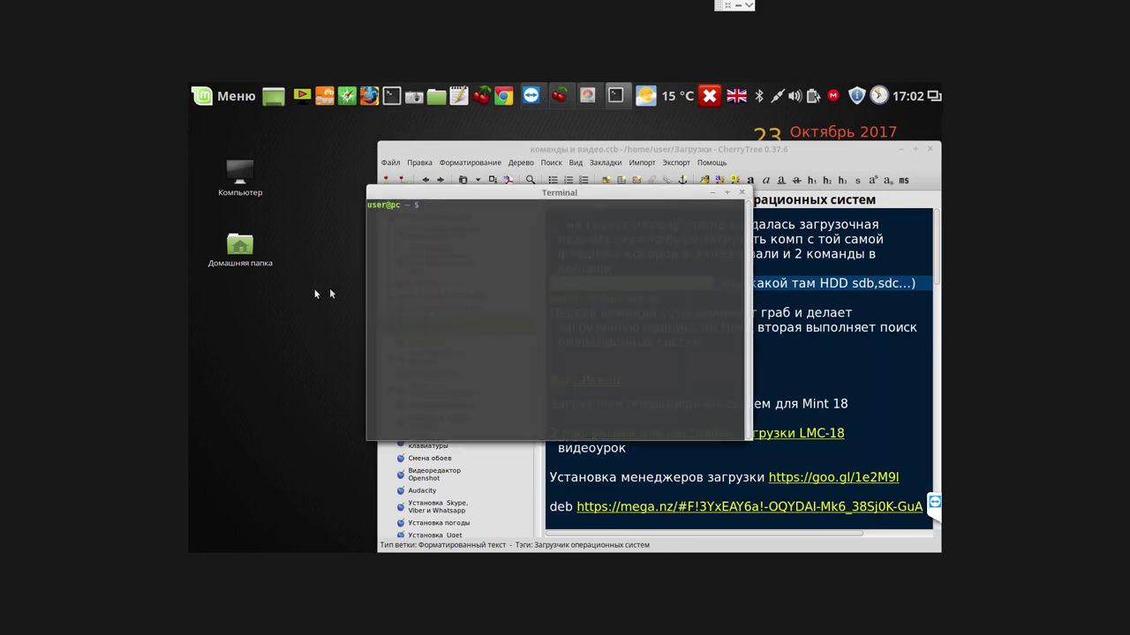
right_click(448, 261)
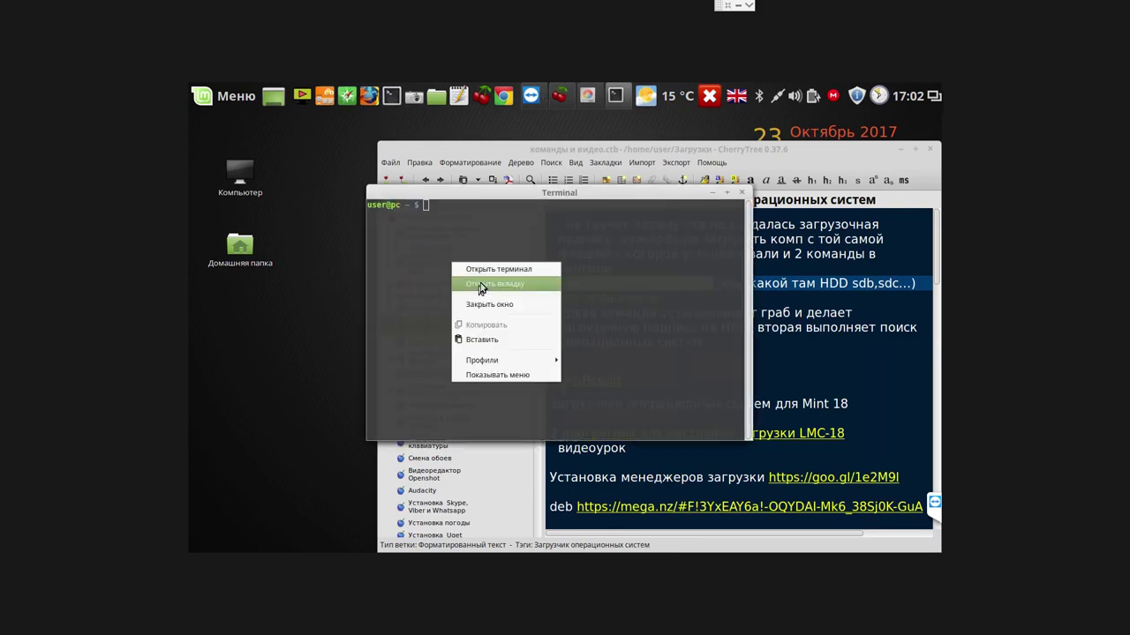
left_click(483, 340)
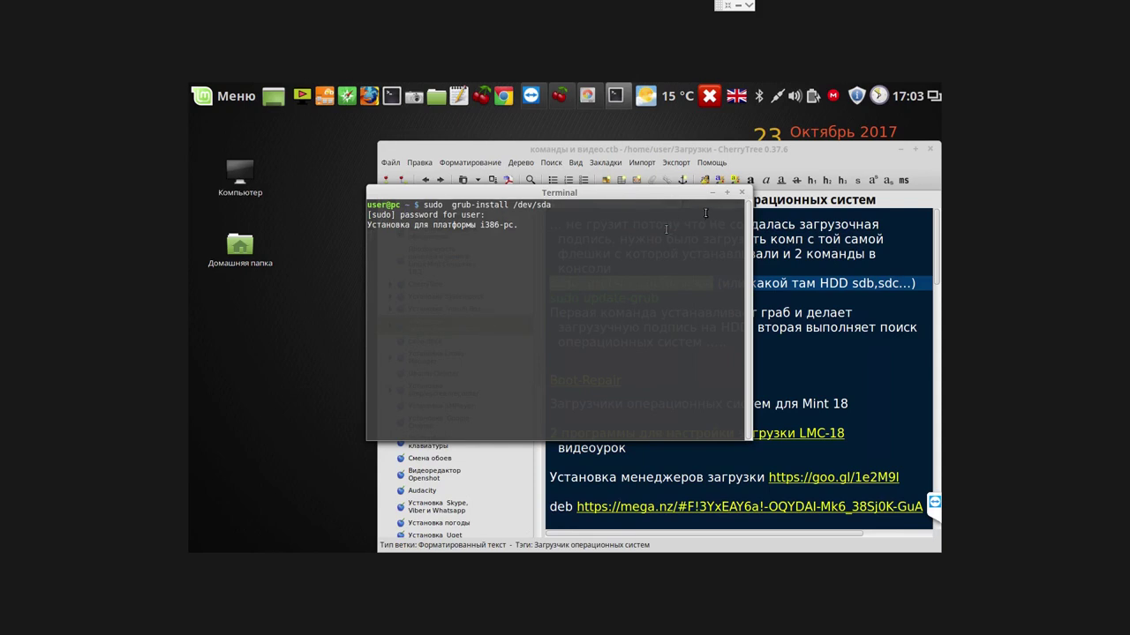
- Copy "sudo update-grub" from the CherryTree note and run it in the terminal
left_click_drag(666, 201, 550, 164)
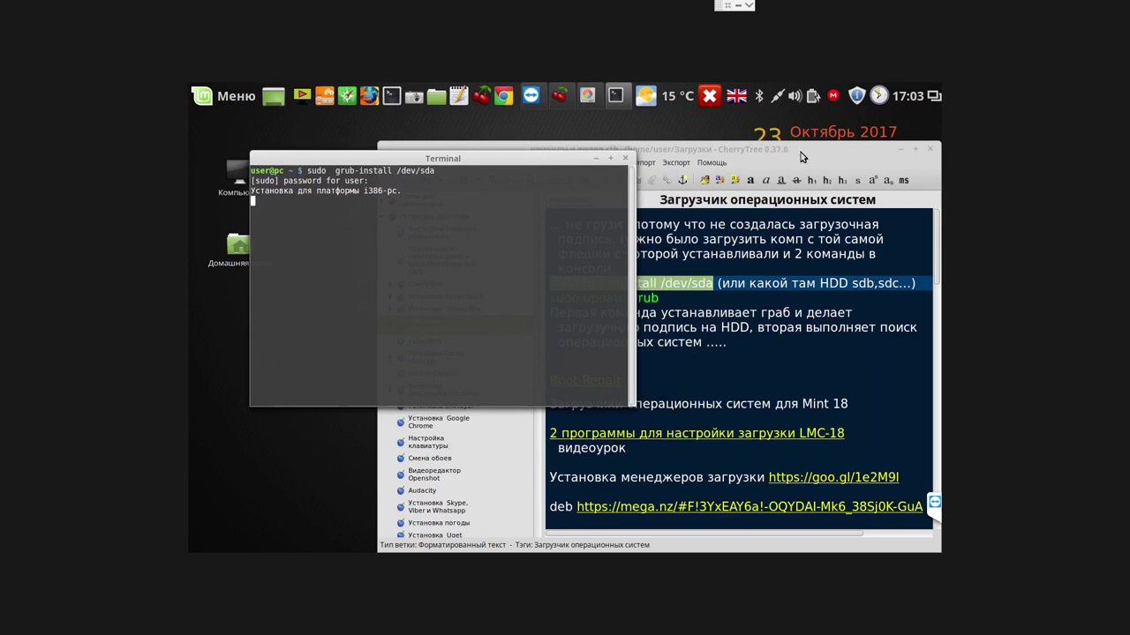
left_click(801, 158)
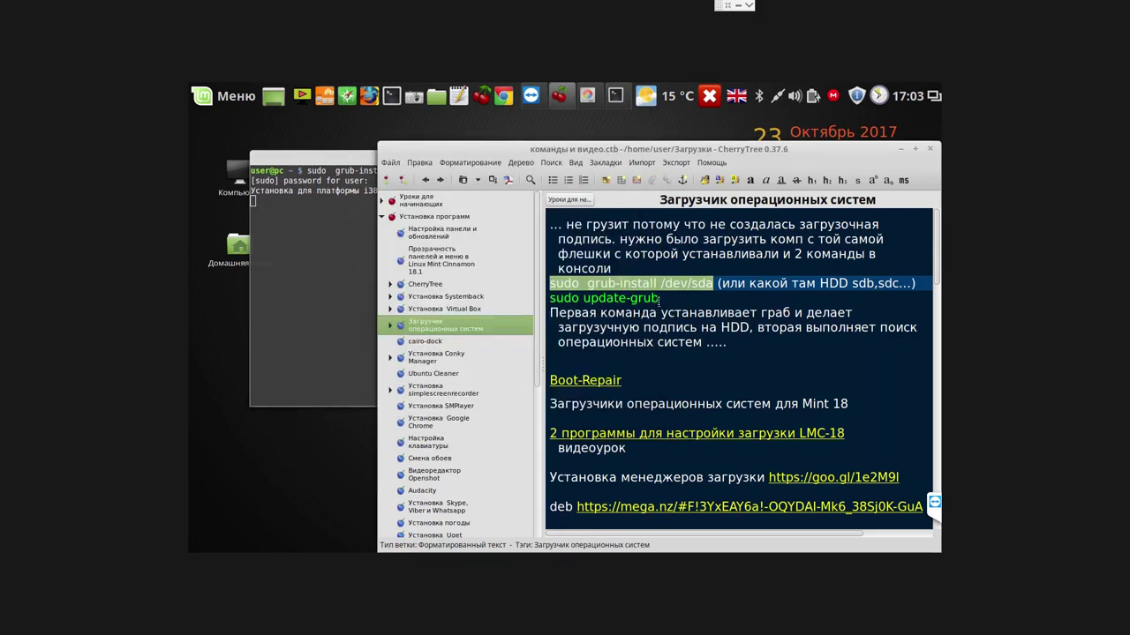
left_click_drag(659, 299, 549, 300)
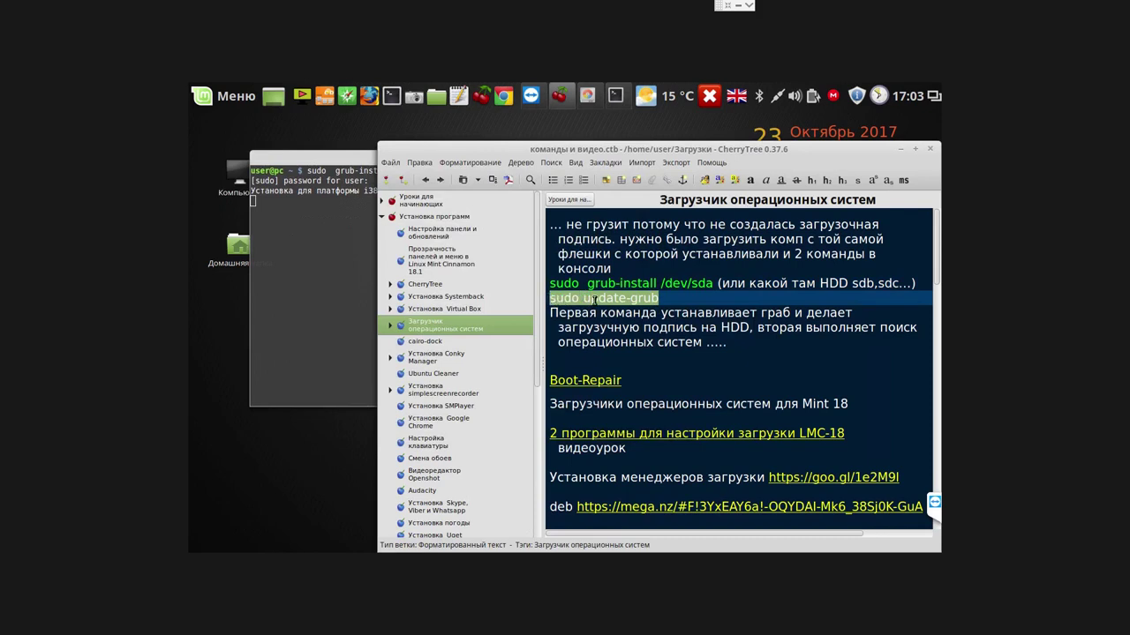
right_click(593, 301)
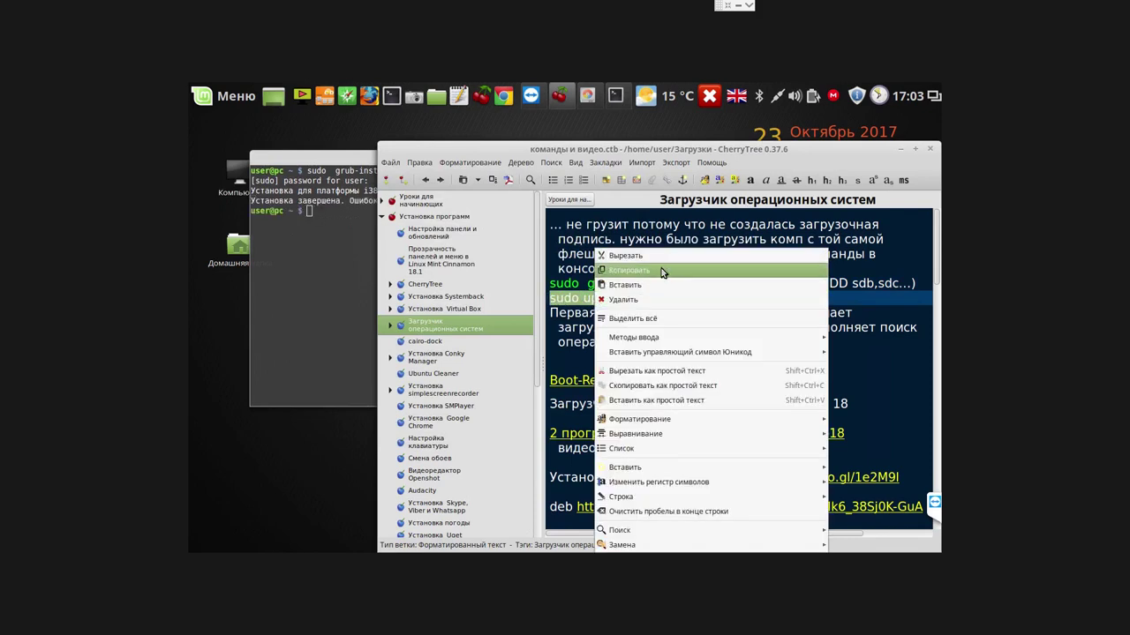
left_click(664, 271)
left_click(363, 247)
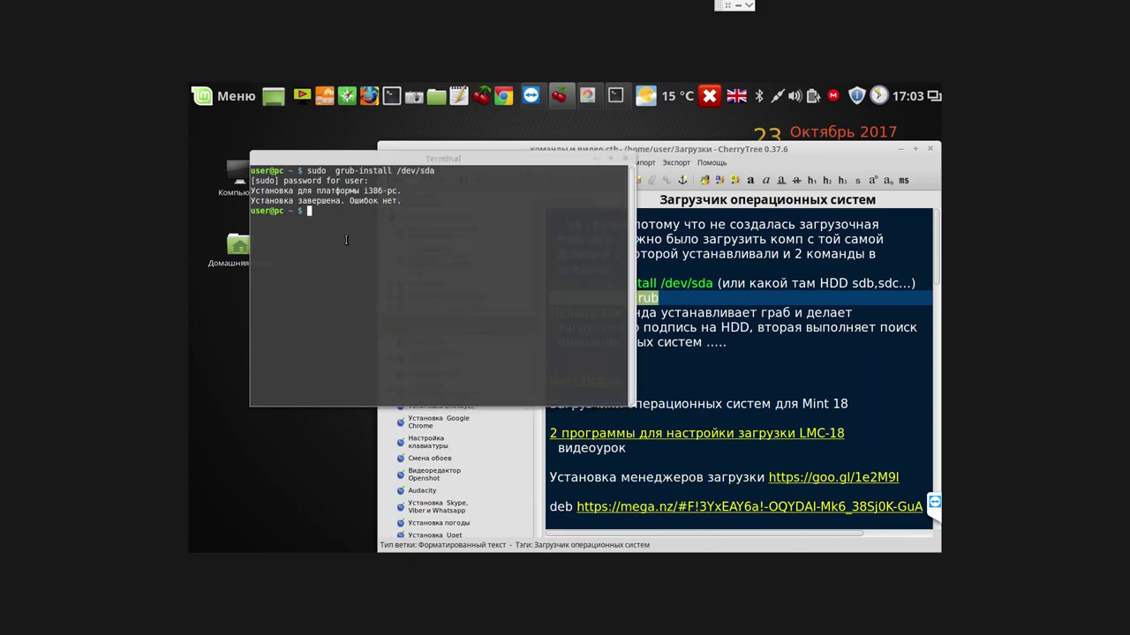
right_click(346, 244)
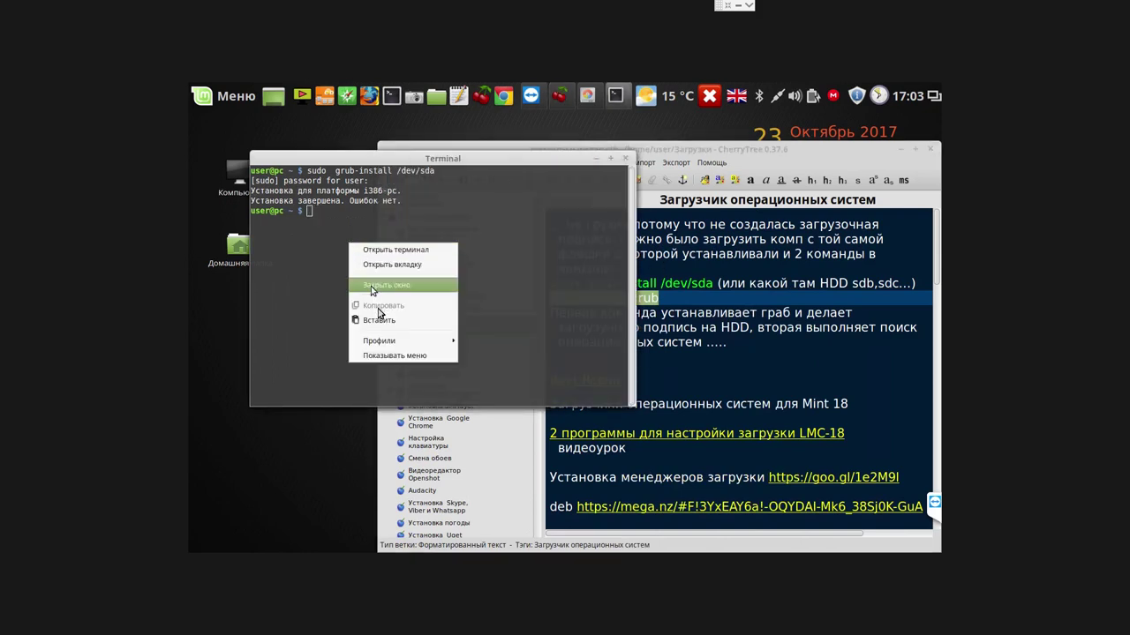
left_click(381, 320)
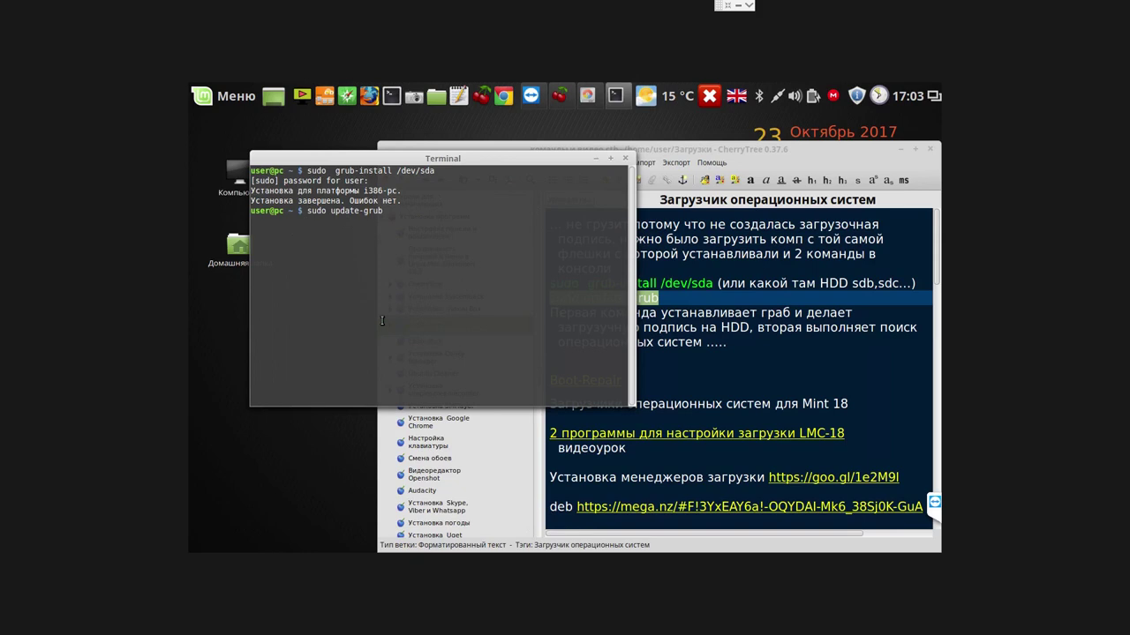
key("Return")
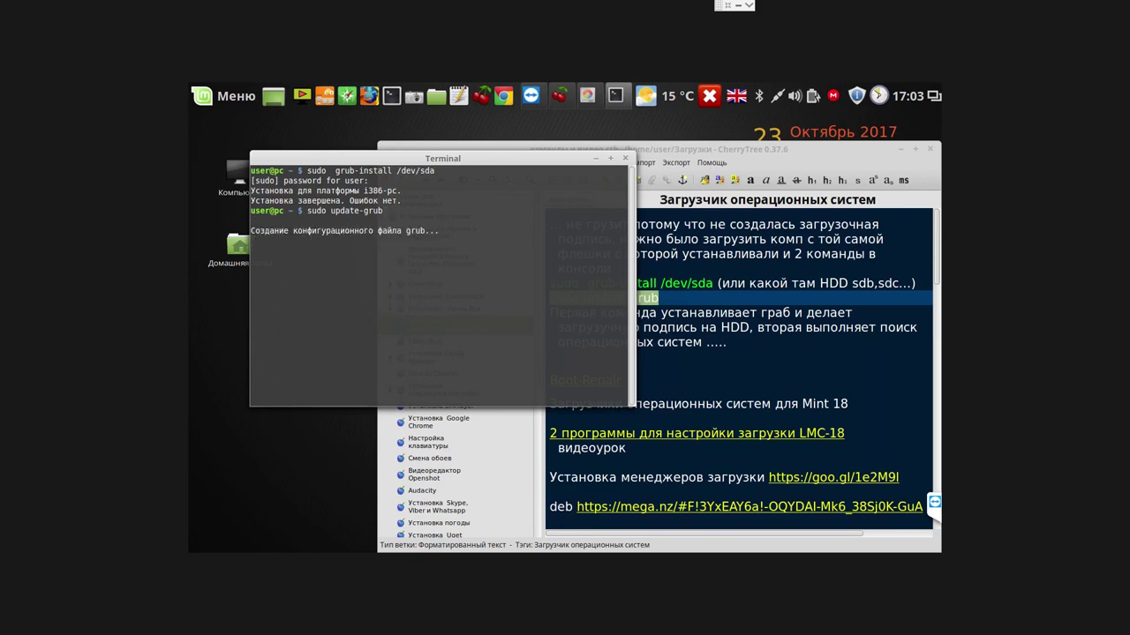
- Close CherryTree, and close the terminal once the GRUB configuration update has finished
left_click(929, 150)
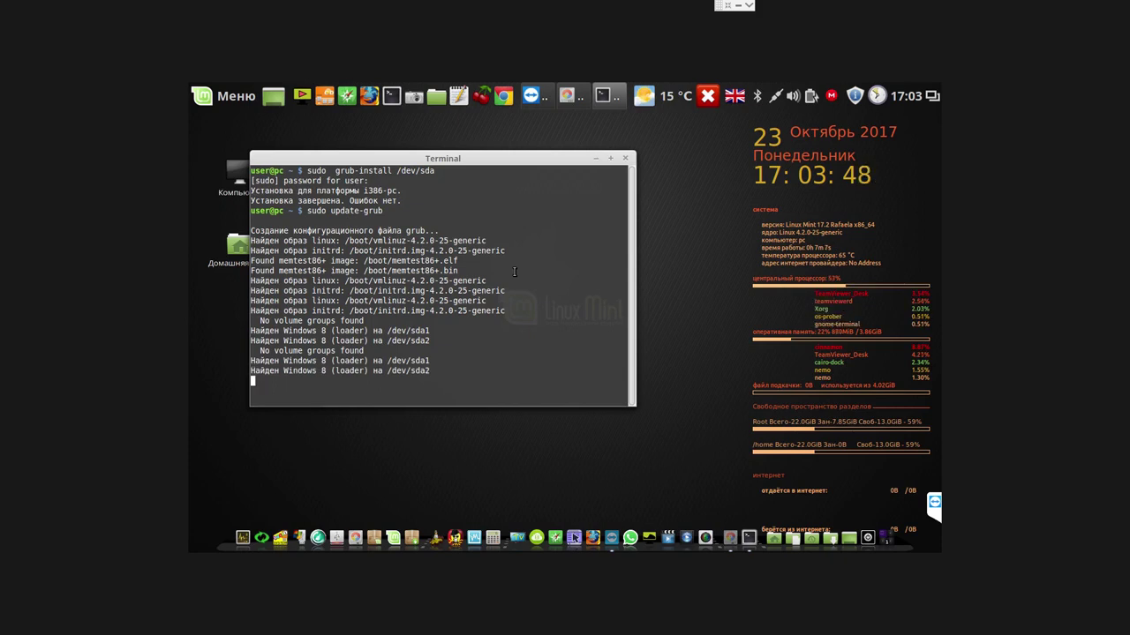
key("Return")
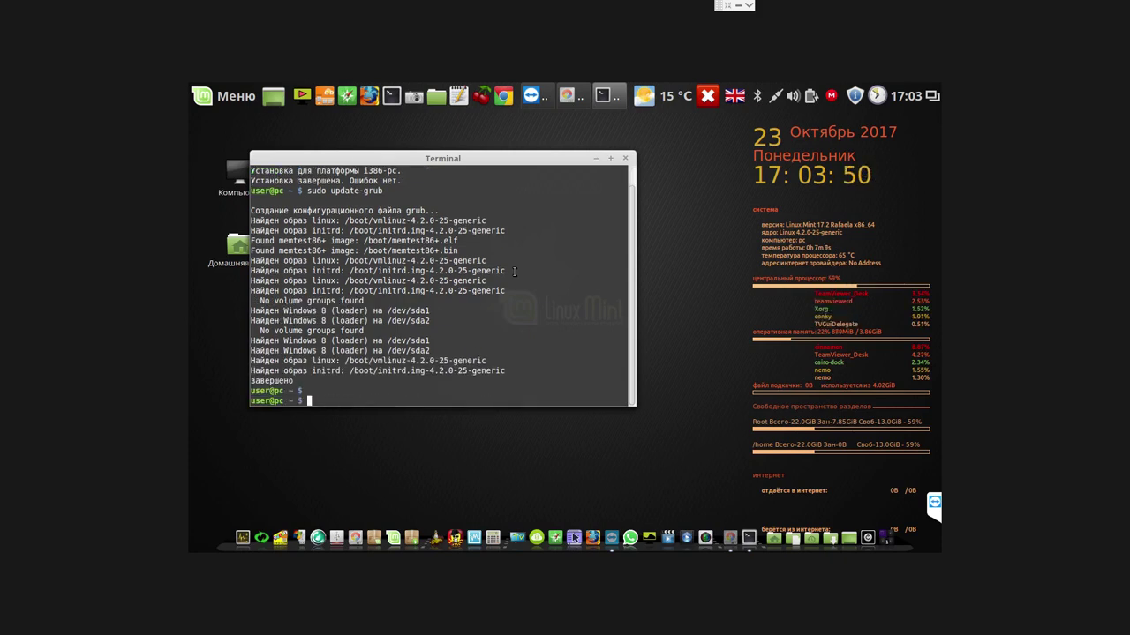
left_click(627, 159)
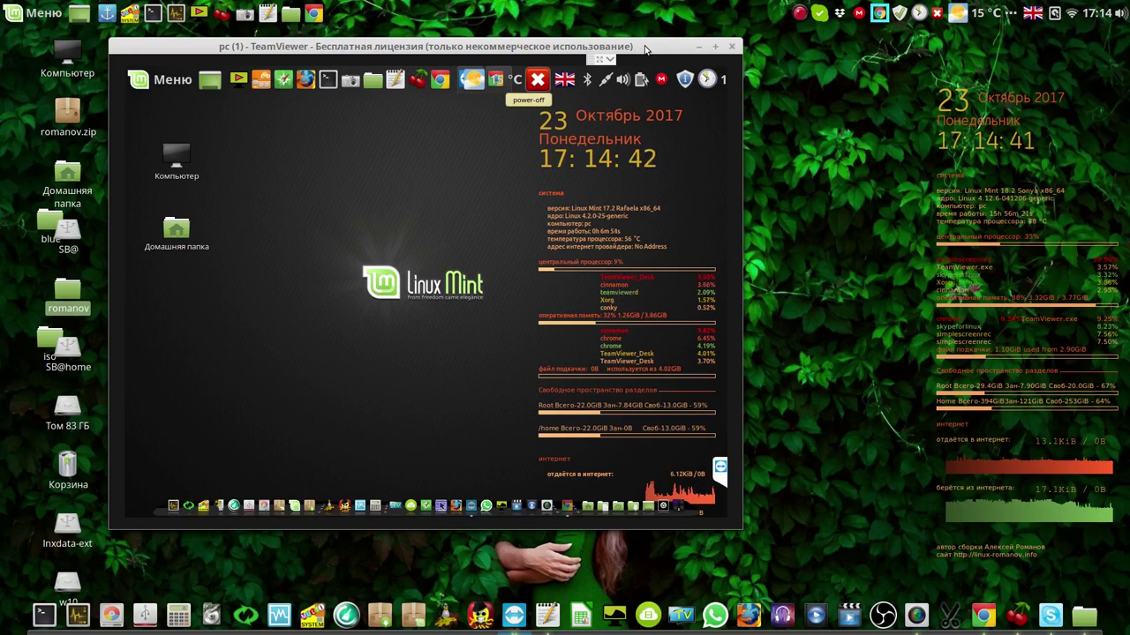
- Shut down the remote computer, decline the TeamViewer account registration, and acknowledge the sponsored-session notice
left_click(538, 80)
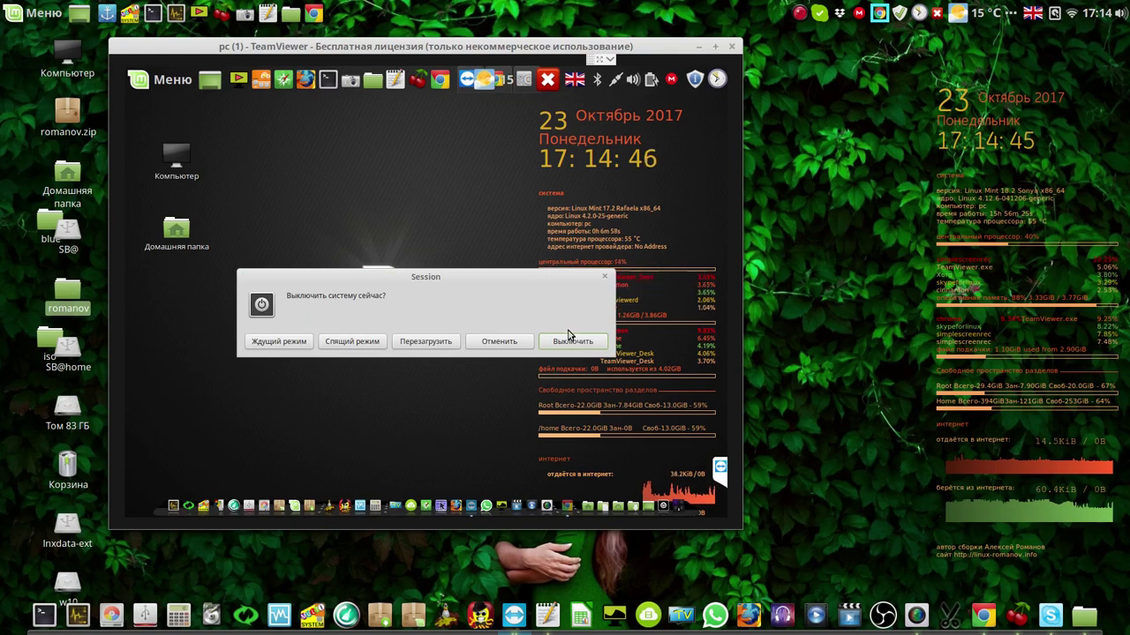
key("Return")
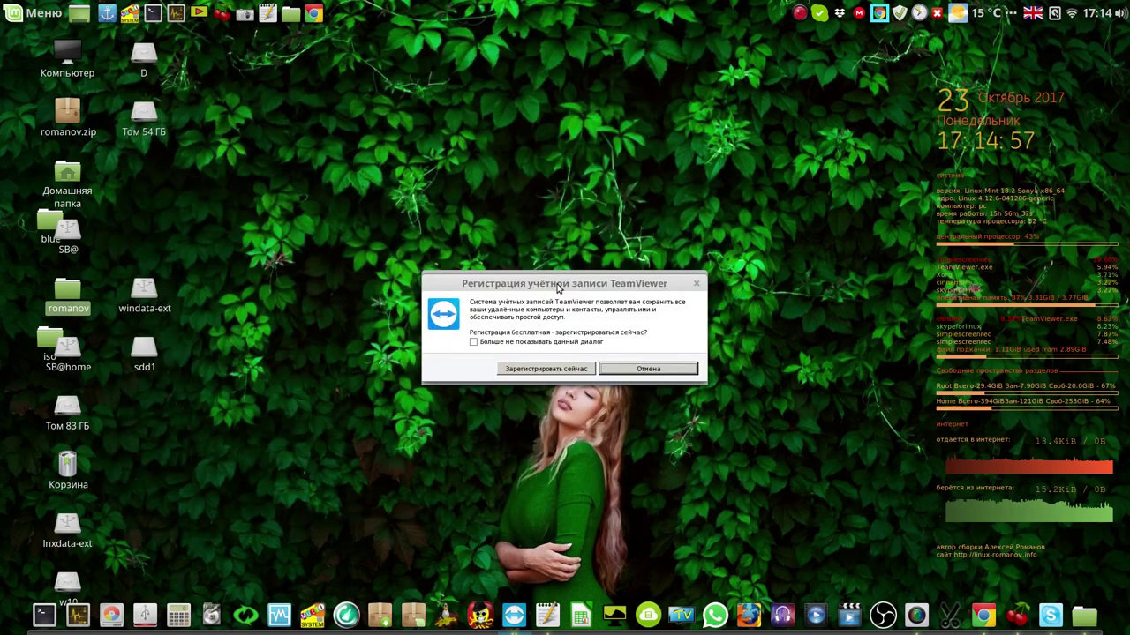
left_click(669, 373)
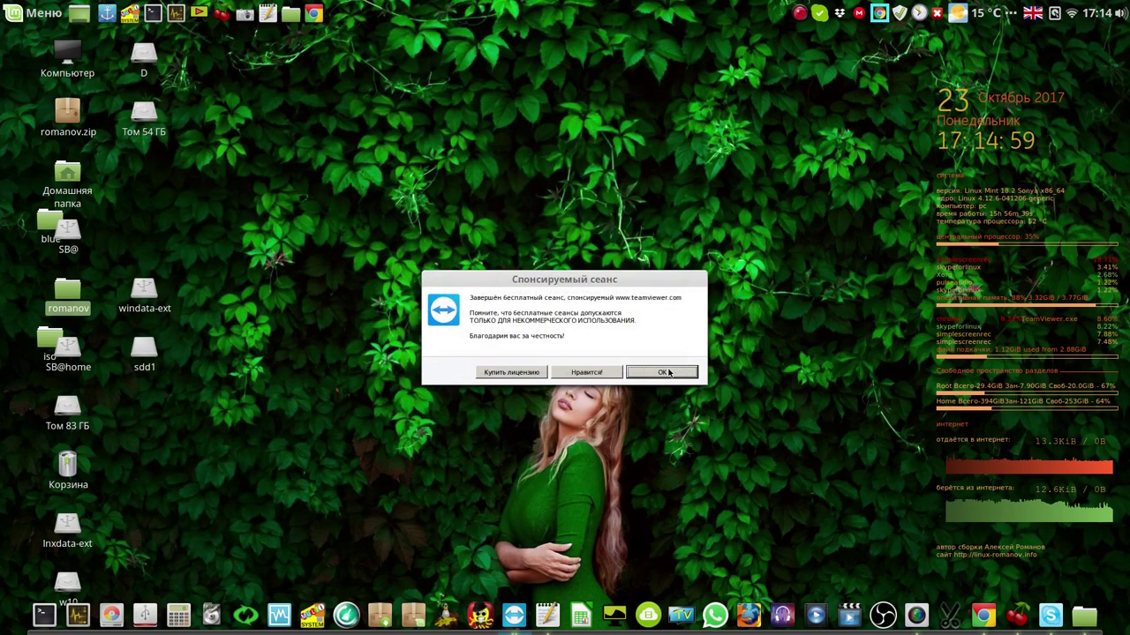
left_click(667, 371)
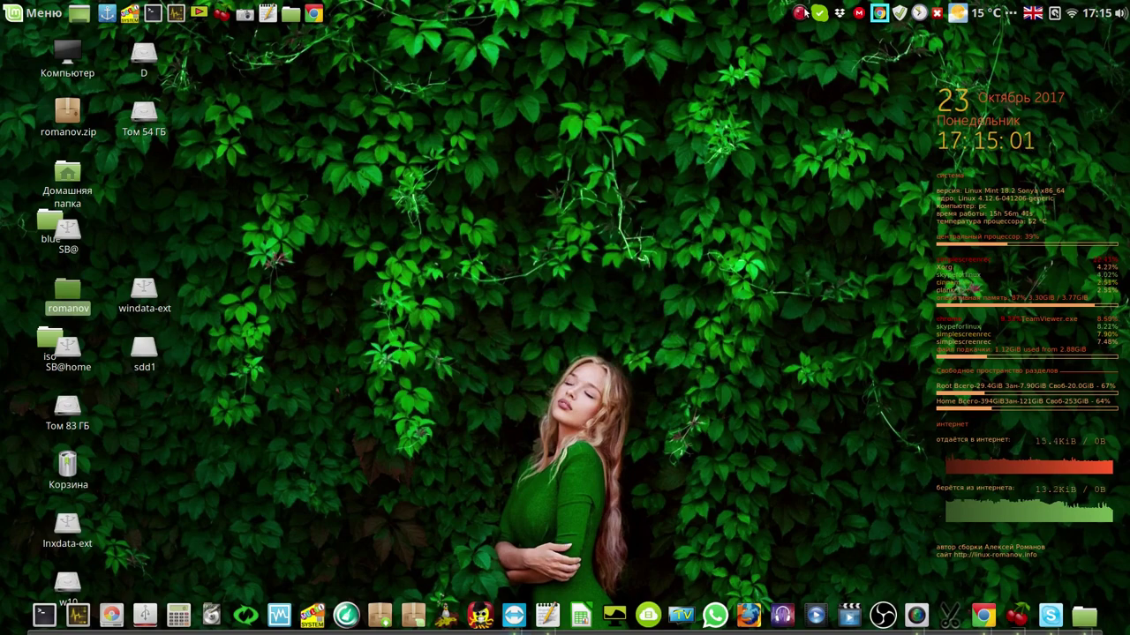